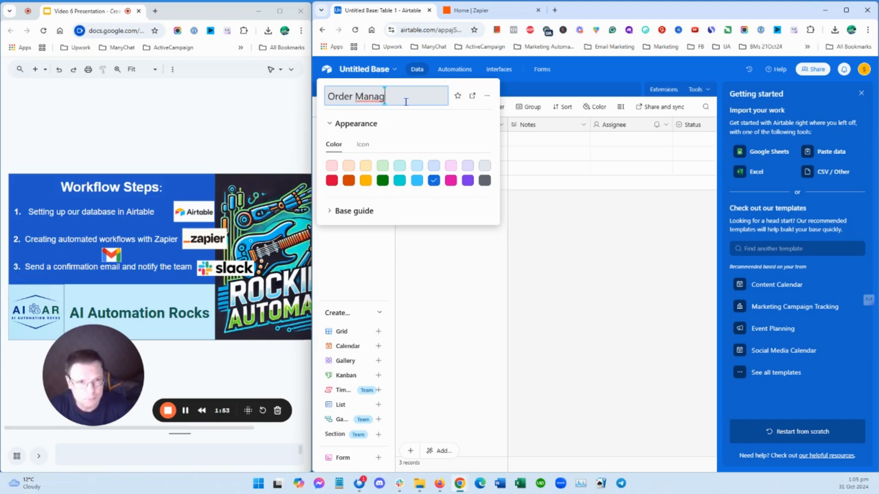
Finish naming the base "Order Management" and dismiss the Getting started guide
type("emen")
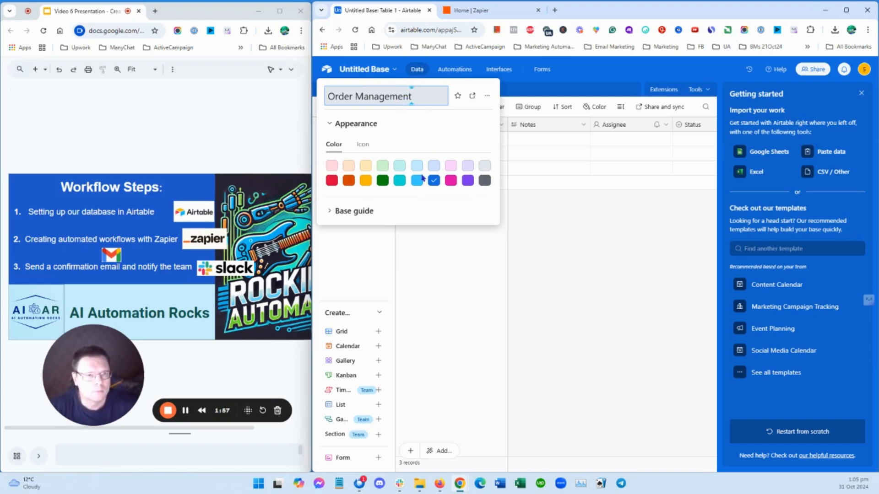
type("t")
key("Return")
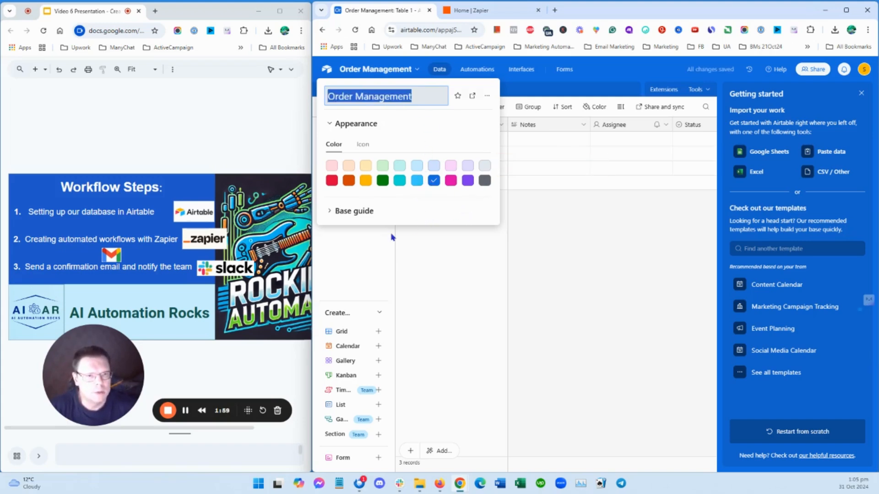
left_click(453, 236)
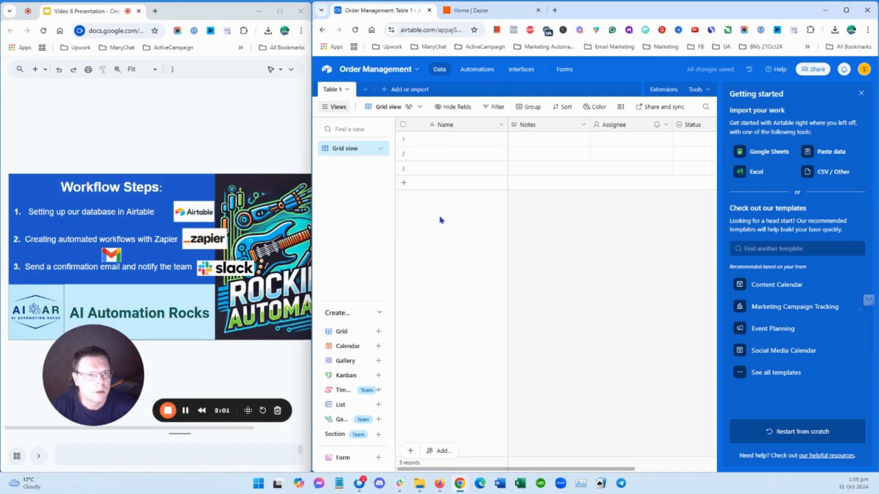
left_click(861, 92)
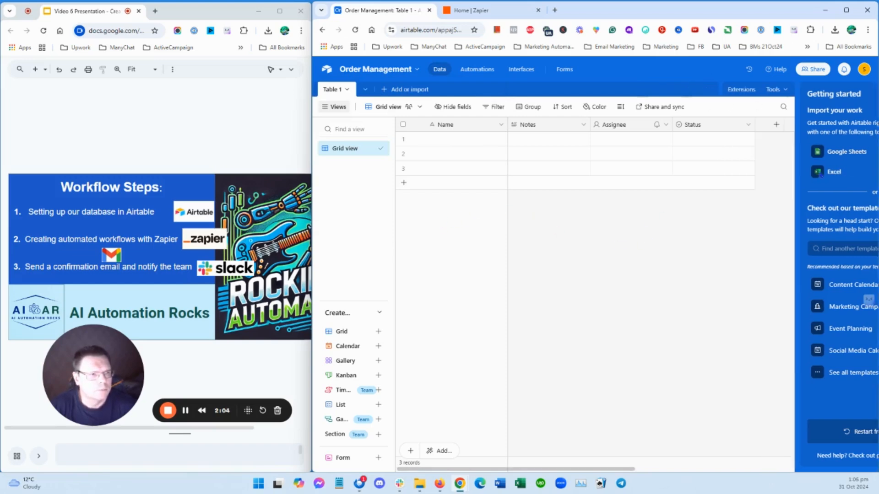
Rename Table 1 as "Orders", with each record called Order
left_click(337, 90)
left_click(368, 138)
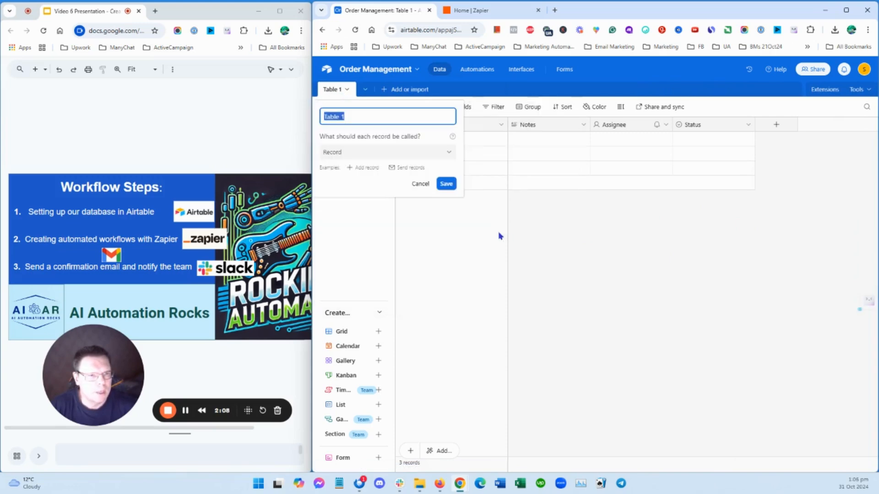
type("O")
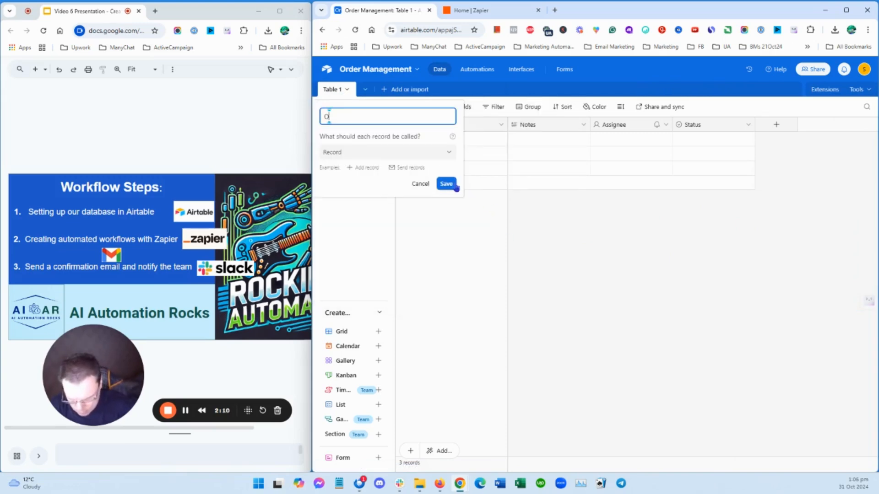
type("rders")
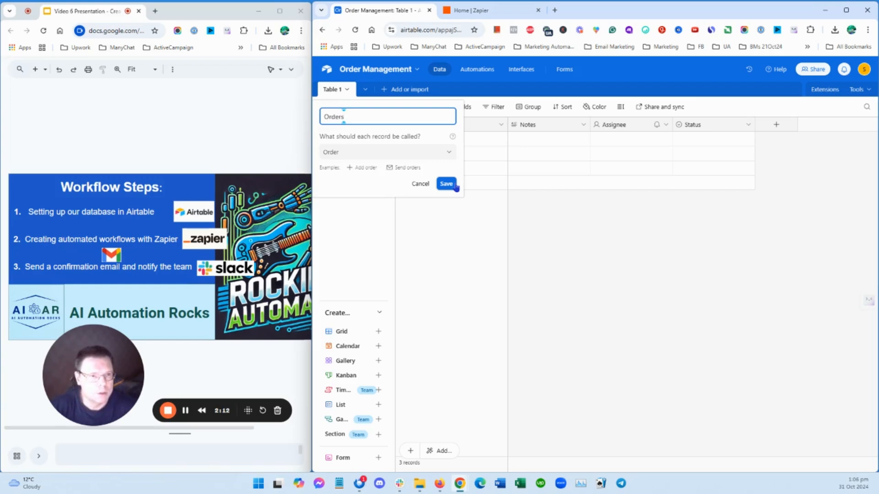
left_click(447, 184)
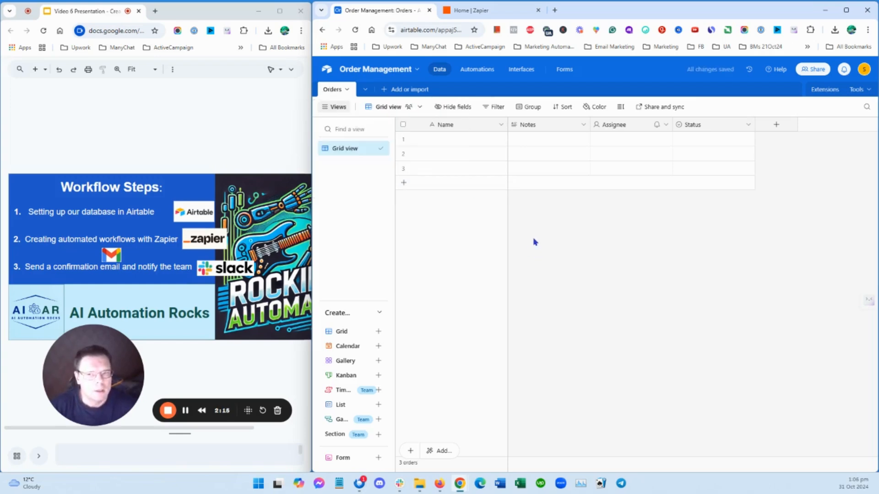
Rename the primary Name field as "Order ID", keeping it as single line text
left_click(501, 124)
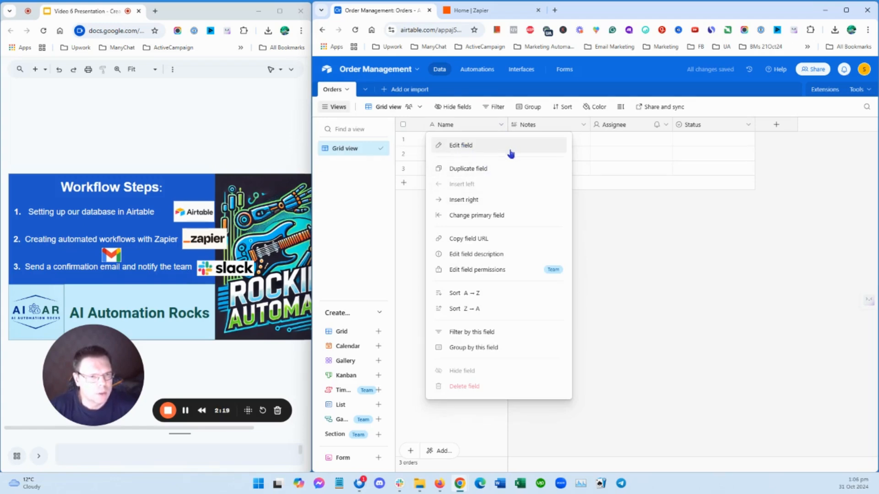
left_click(460, 145)
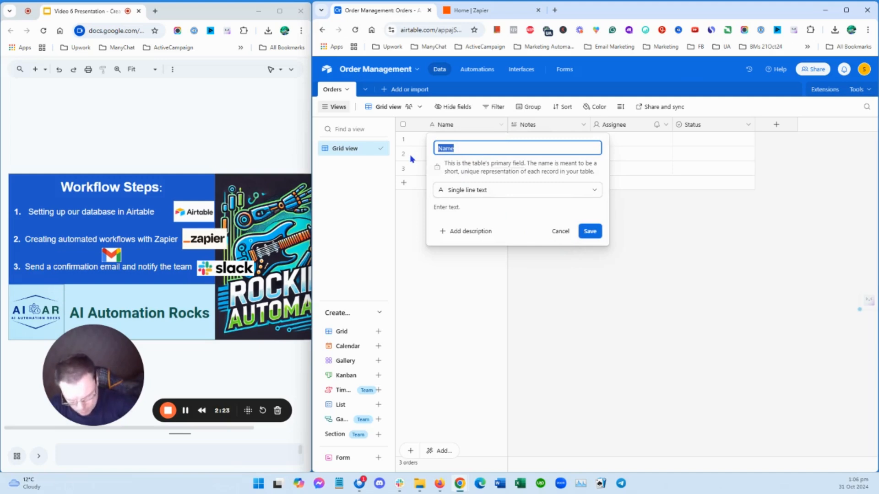
type("Order ID")
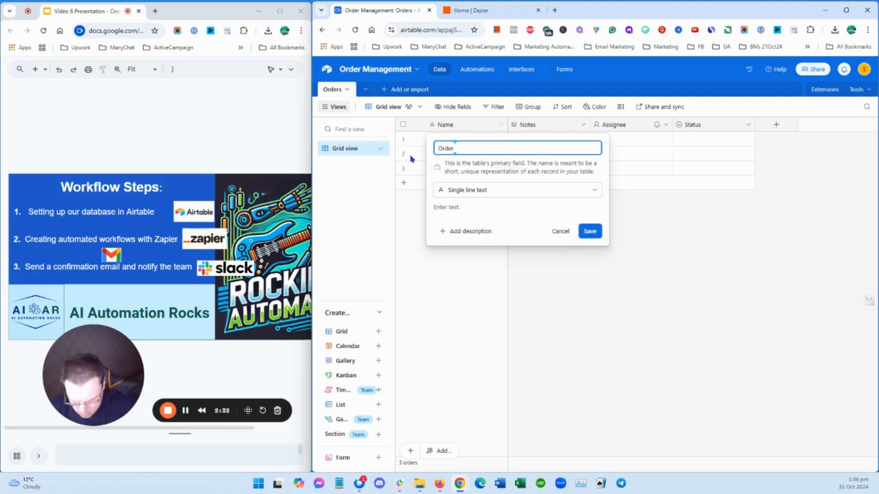
left_click(590, 231)
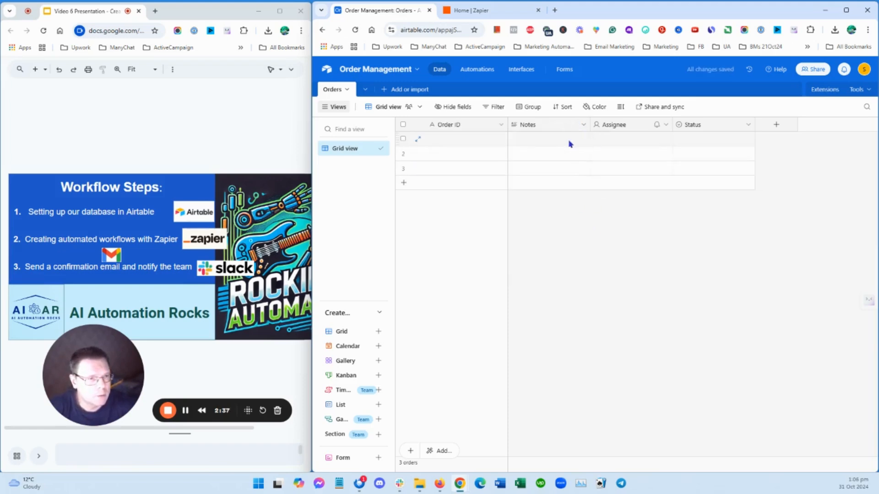
Delete the Notes and Assignee fields from the Orders table
left_click(580, 126)
left_click(553, 374)
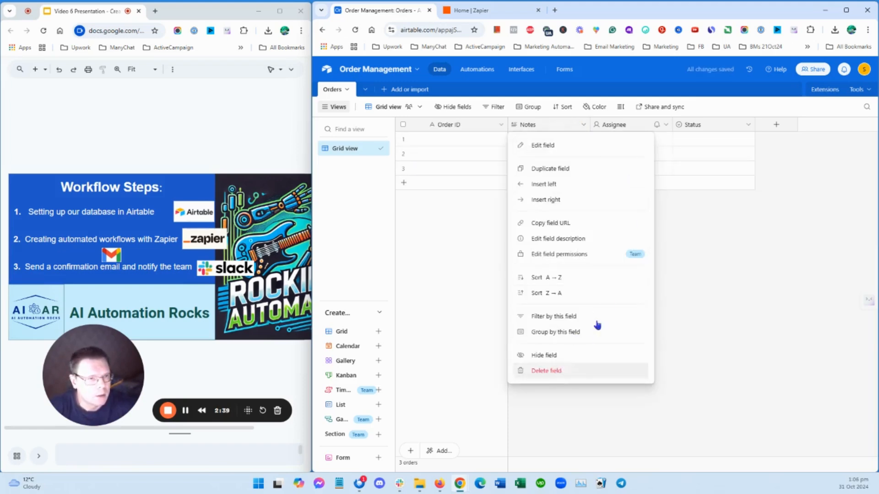
left_click(581, 126)
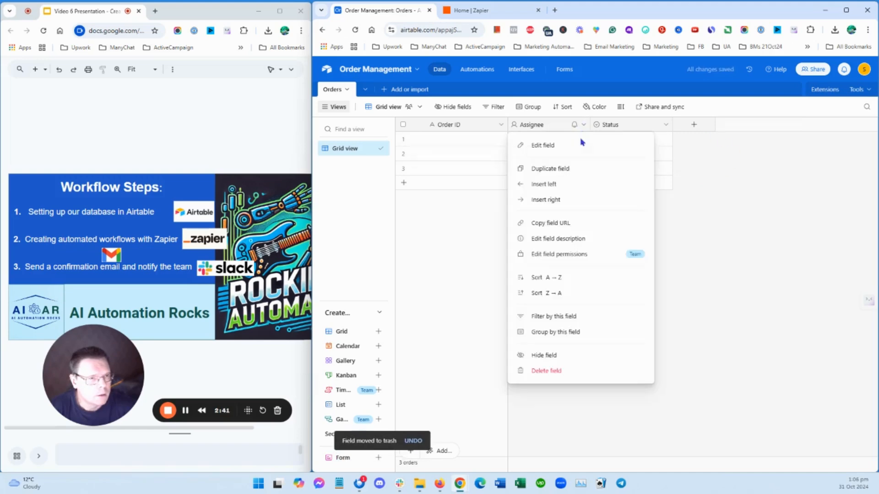
left_click(567, 370)
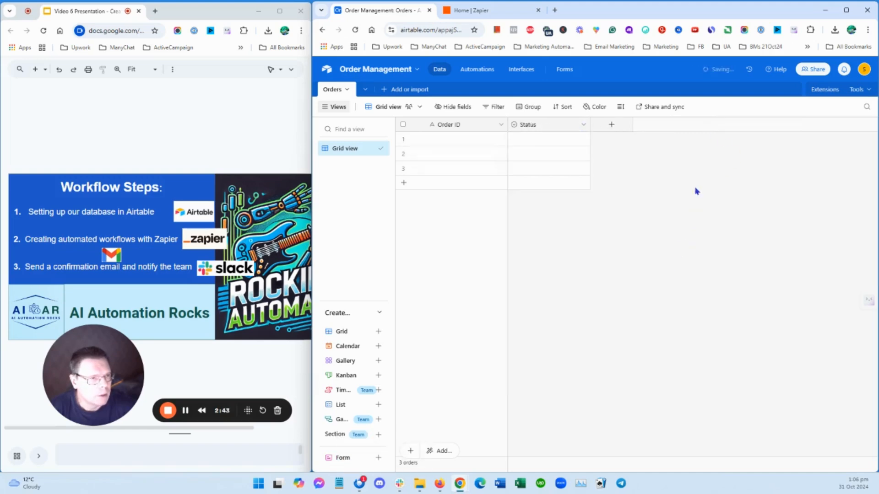
Add a single line text field named "Customer Name" and place it between Order ID and Status
left_click(610, 125)
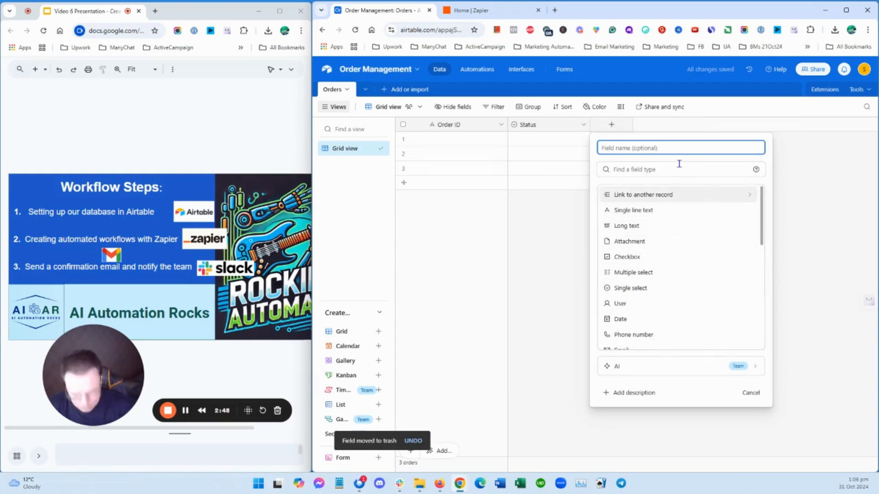
type("Custome")
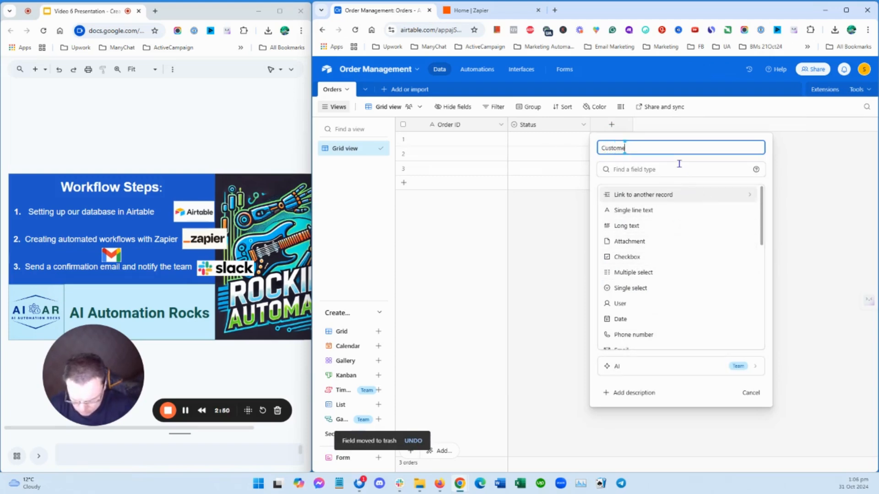
type("r Name")
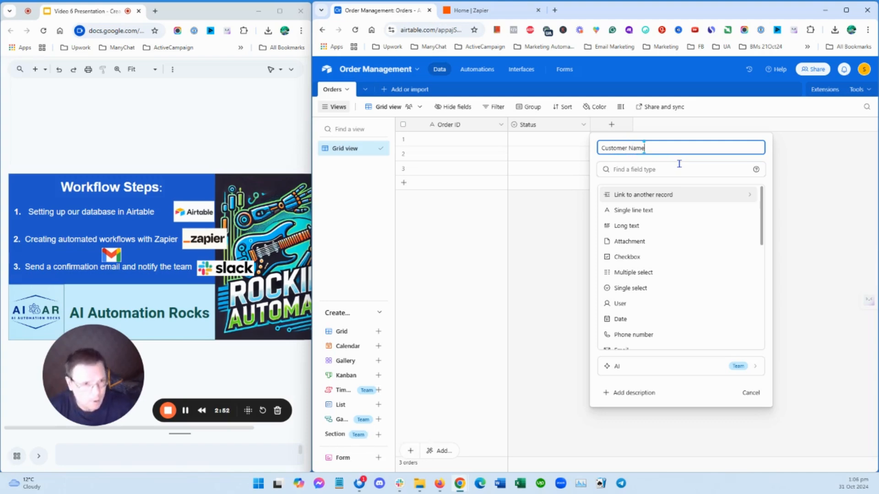
left_click(633, 210)
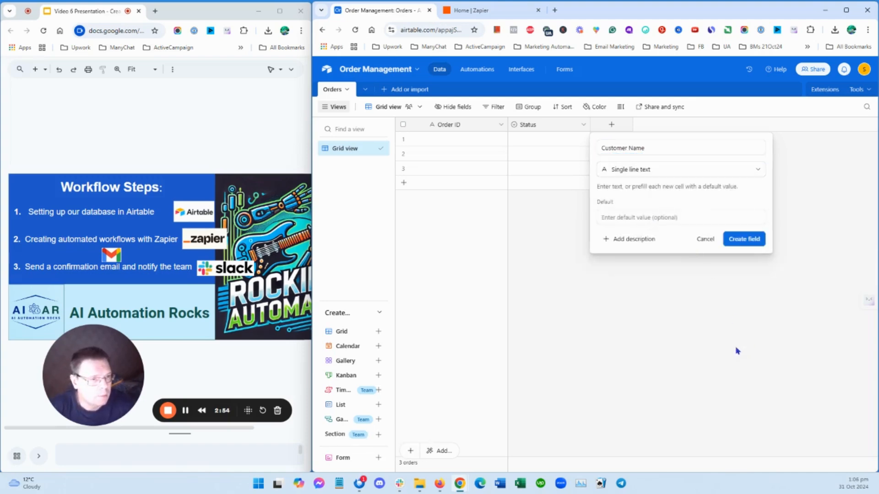
left_click(743, 240)
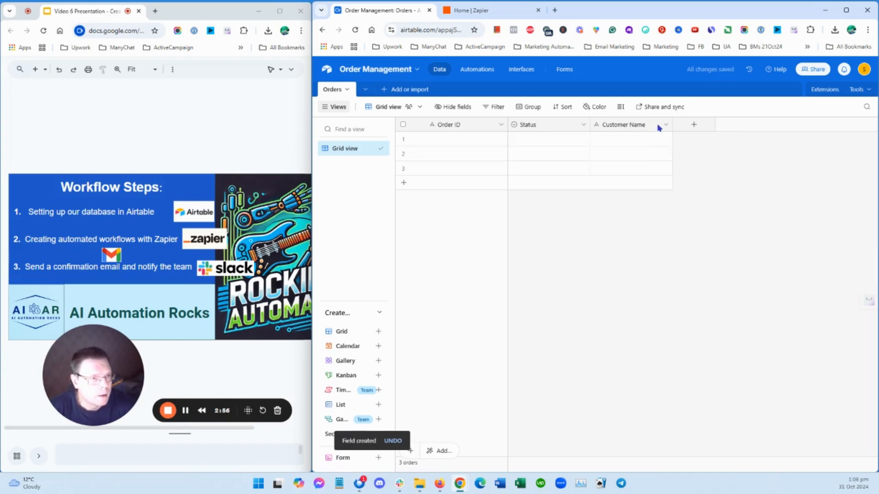
left_click_drag(657, 125, 528, 129)
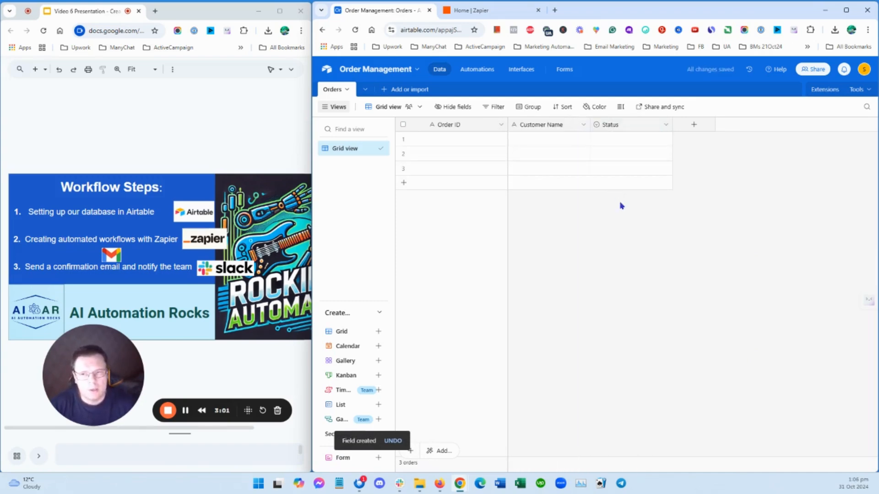
Add a long text field named "Products Details" and place it between Customer Name and Status
left_click(695, 125)
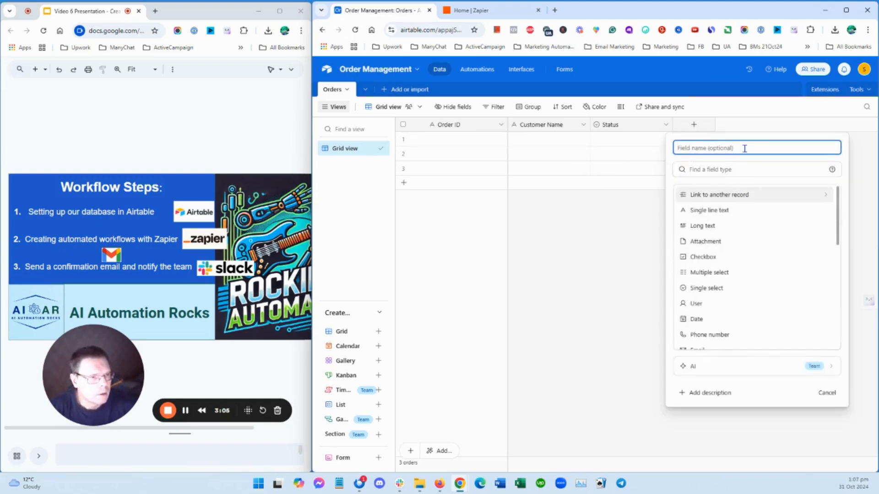
type("Products Details")
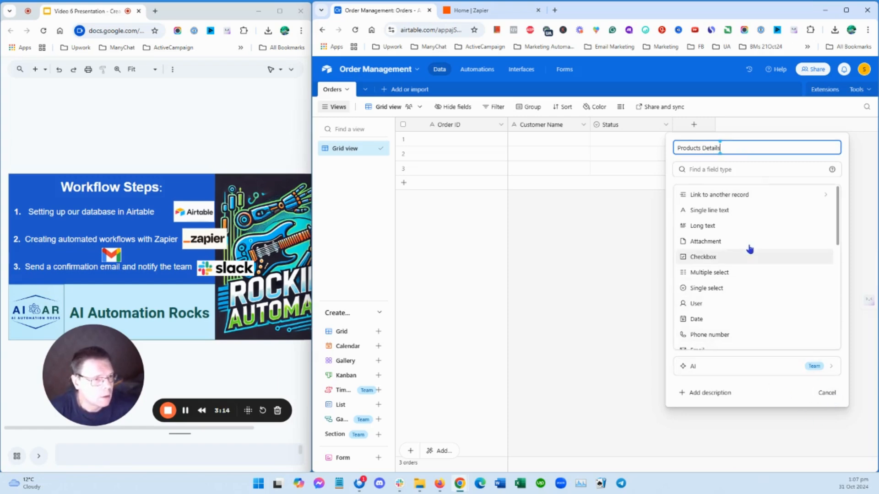
left_click(723, 211)
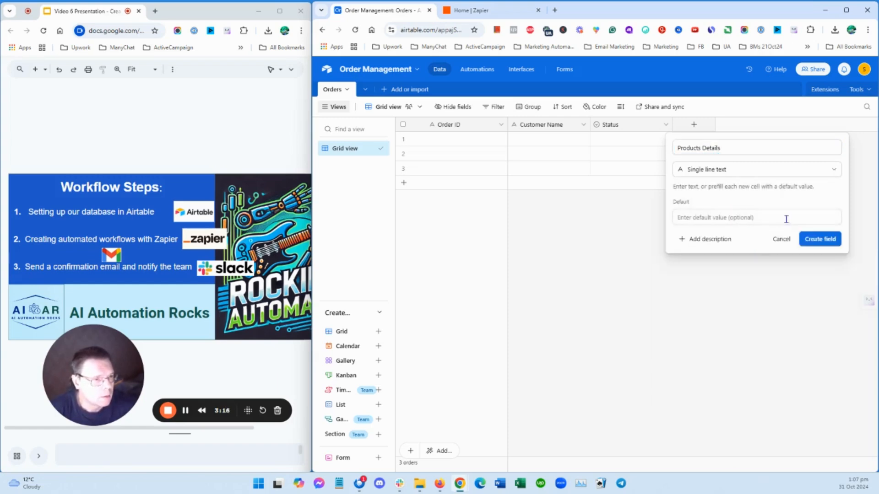
left_click(828, 170)
left_click(727, 227)
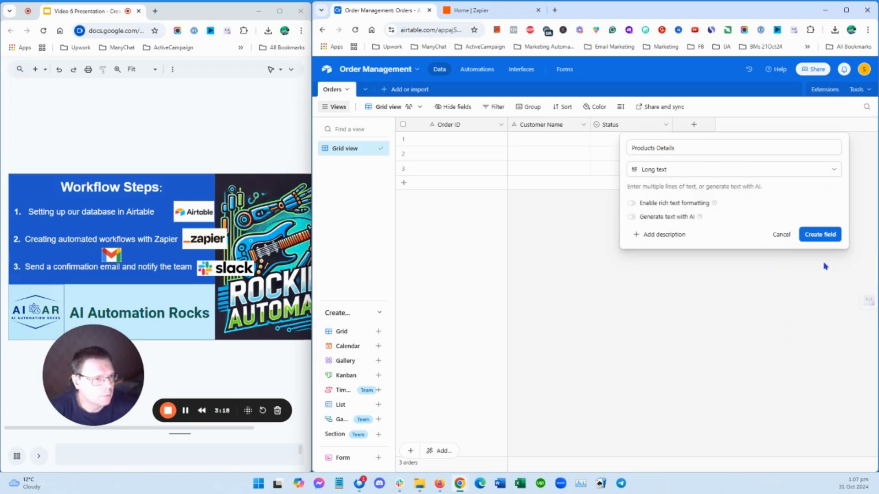
left_click(827, 236)
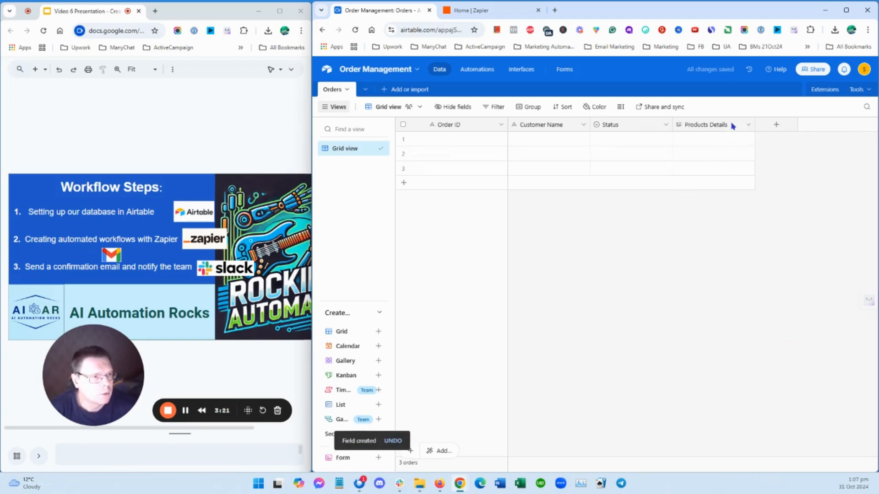
left_click_drag(732, 126, 595, 126)
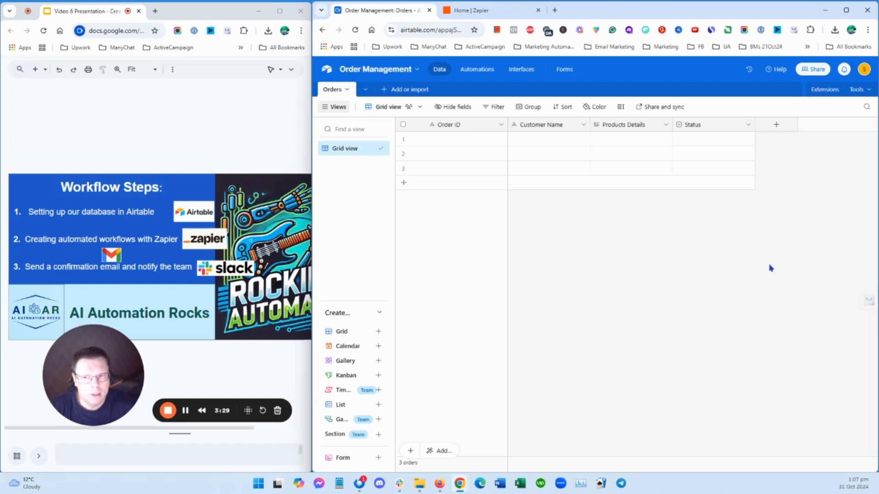
Add a date field named "Delivery Date" after Status, using the Local date format
left_click(775, 125)
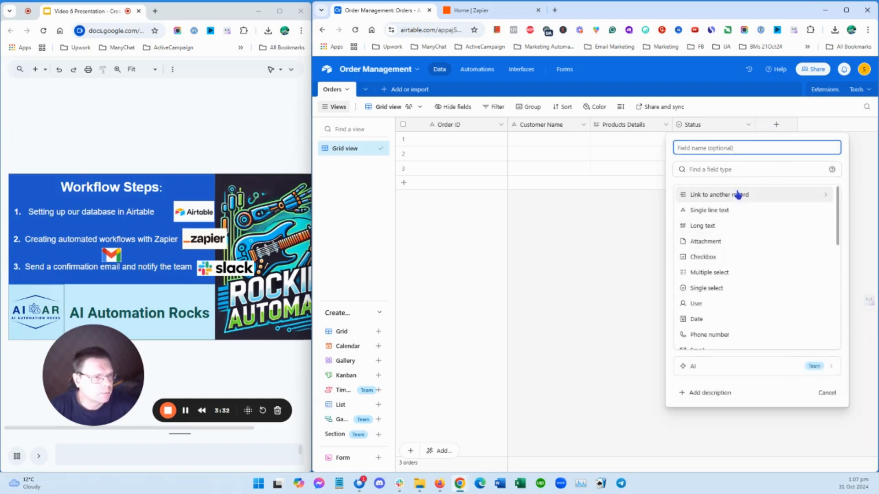
type("Delivery Date")
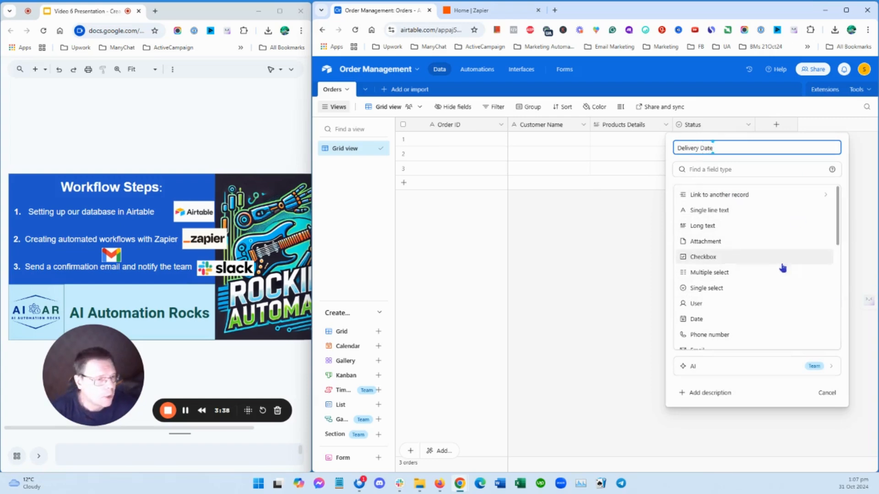
left_click(696, 319)
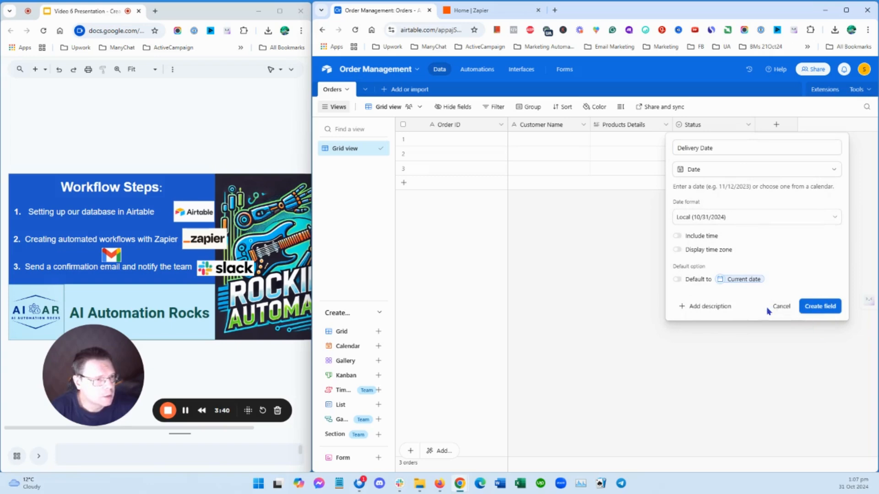
left_click(830, 307)
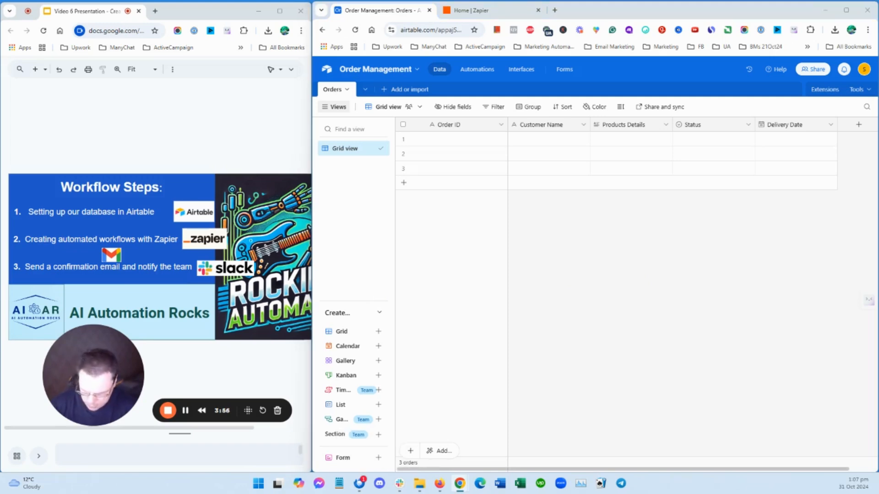
Paste the copied order records starting at the first Order ID cell, adding rows as needed, and narrow the Order ID and Status columns
left_click(436, 144)
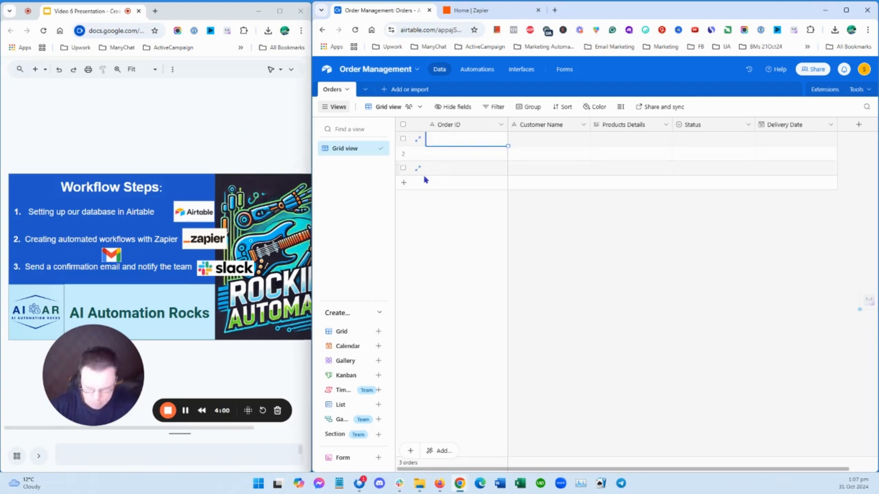
key("ctrl+v")
left_click(678, 298)
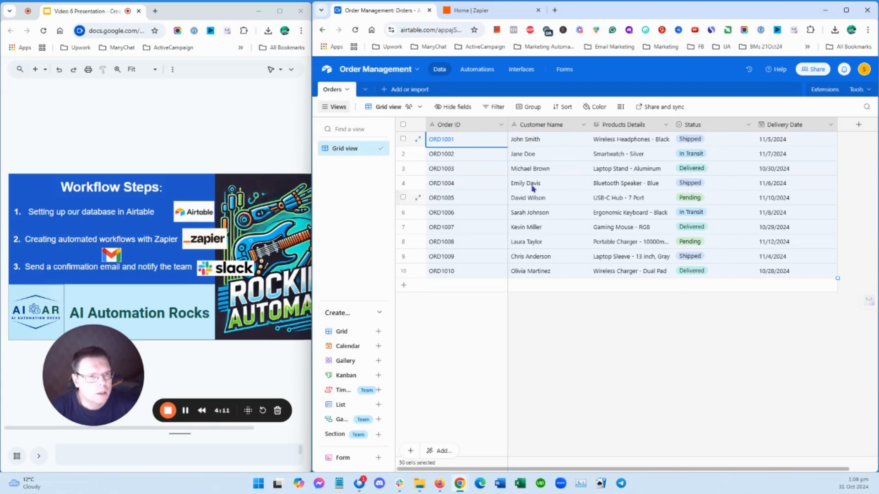
left_click_drag(507, 126, 487, 126)
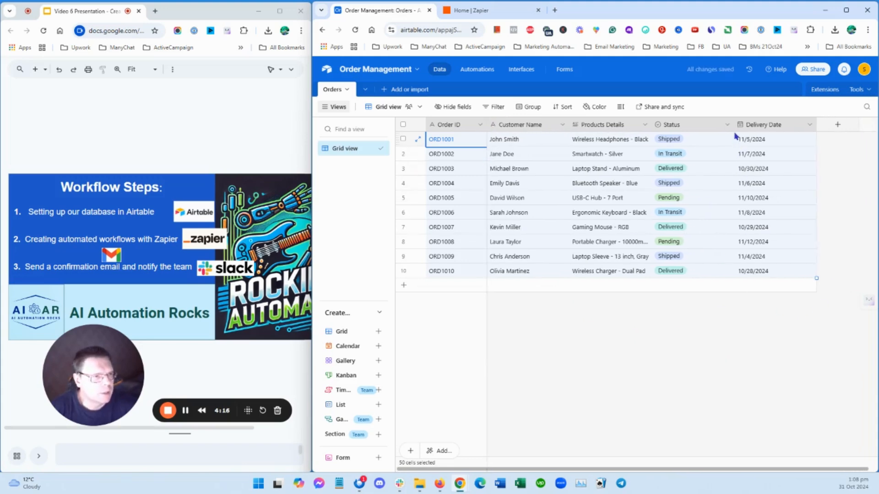
left_click_drag(733, 125, 723, 126)
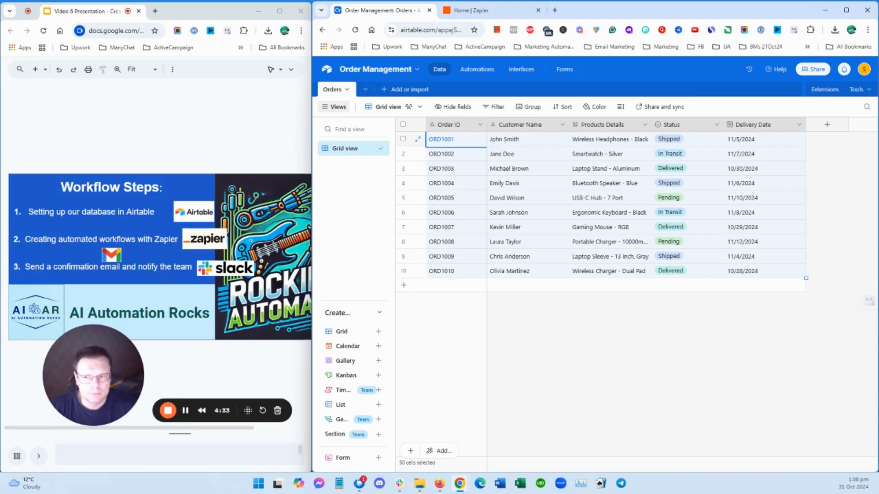
Switch to Zapier and create a new Zap from scratch
left_click(472, 10)
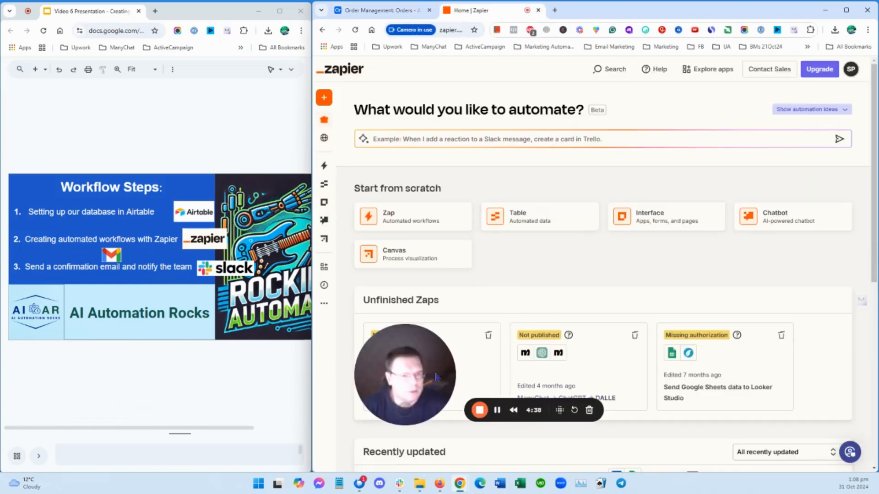
left_click_drag(415, 352, 234, 392)
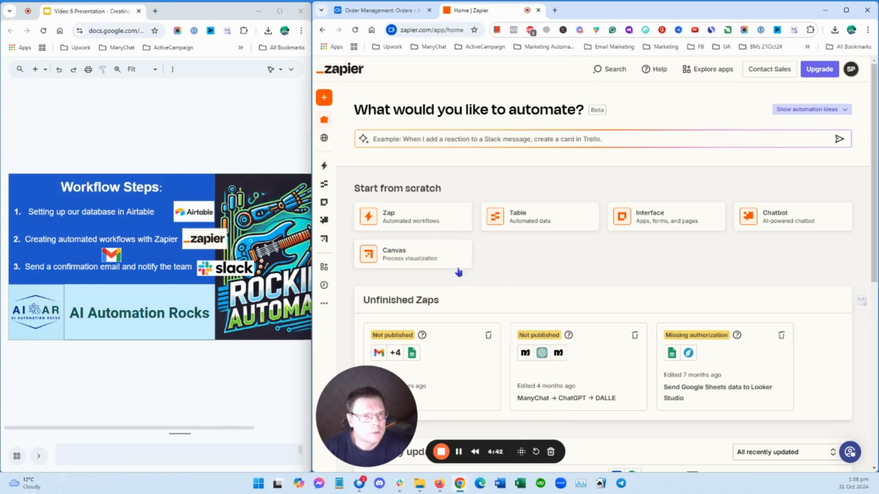
left_click(416, 215)
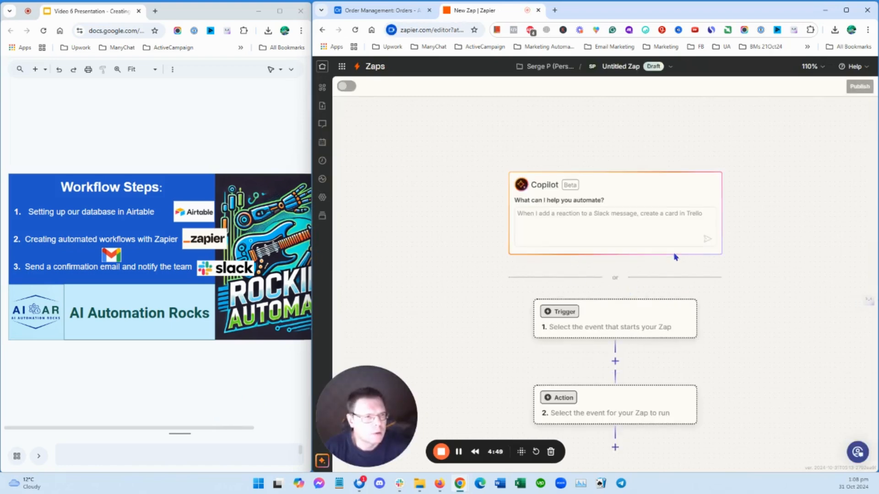
scroll(731, 257, "down", 1)
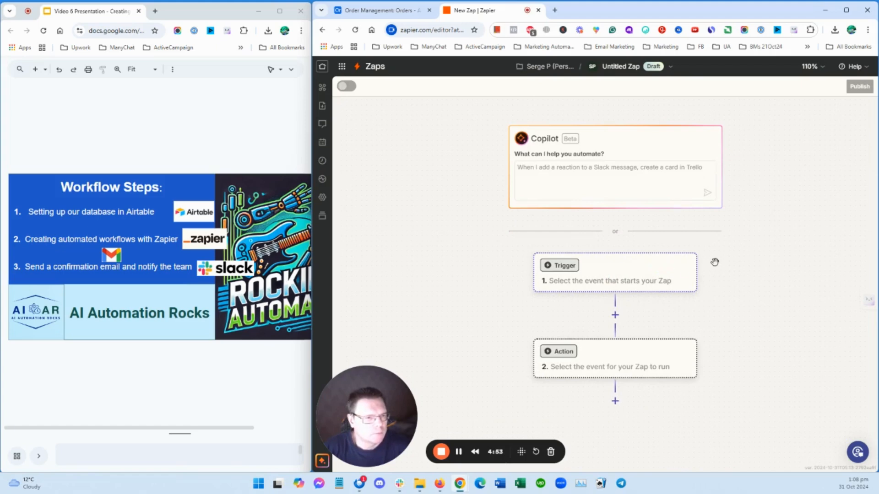
Set the Zap's trigger to the Airtable app with the New or Updated Record event
left_click(627, 276)
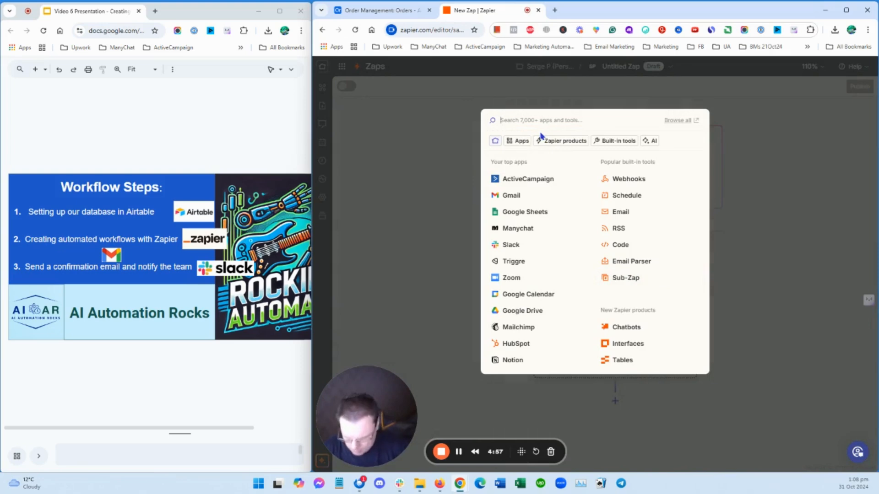
type("airt")
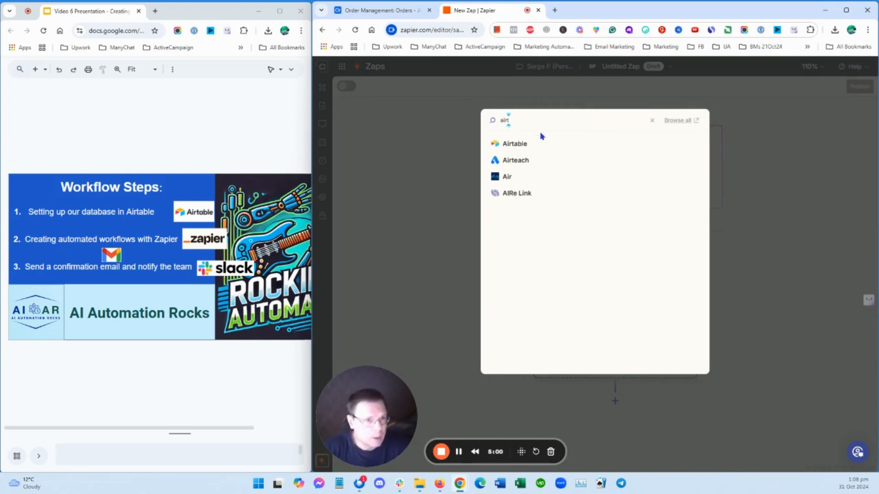
left_click(522, 144)
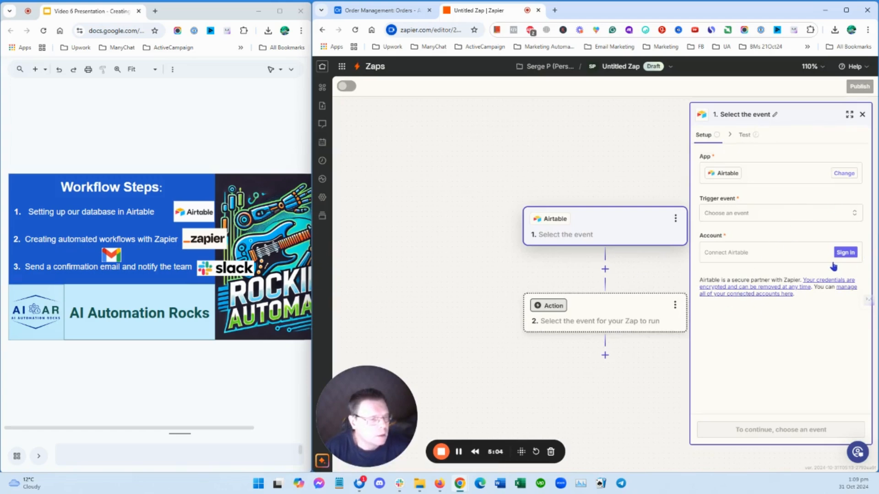
left_click(854, 213)
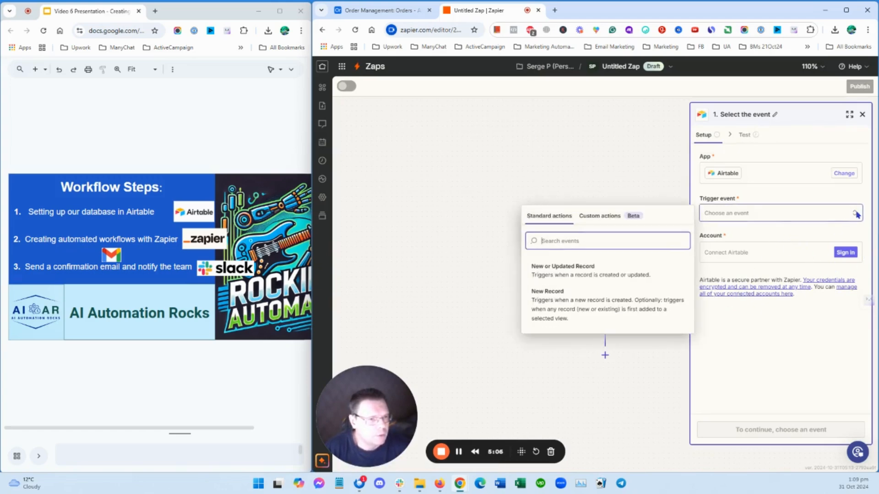
left_click(588, 271)
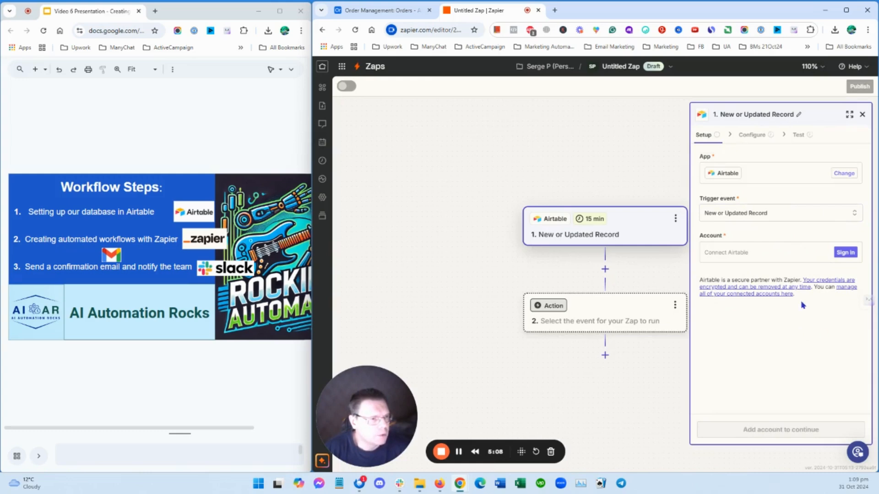
Connect the Airtable account to the trigger, granting Zapier access to the Order Management base, and continue to the trigger's configuration
left_click(845, 252)
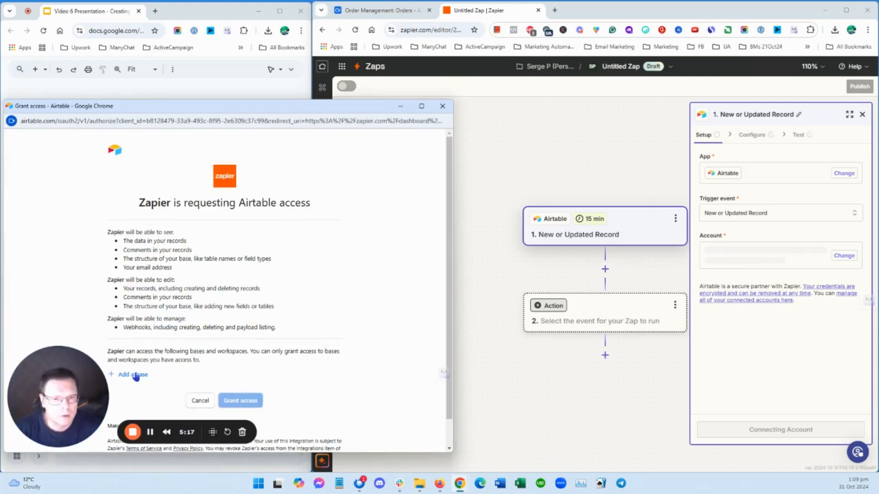
scroll(178, 353, "down", 1)
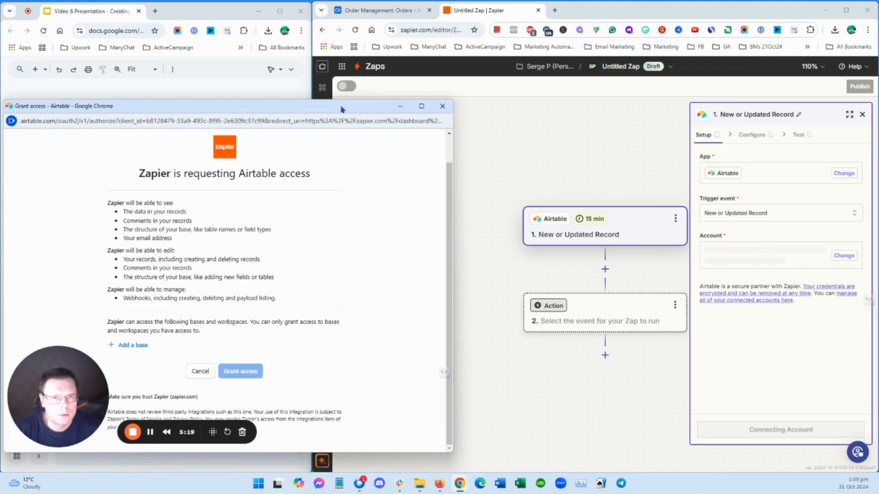
left_click(142, 348)
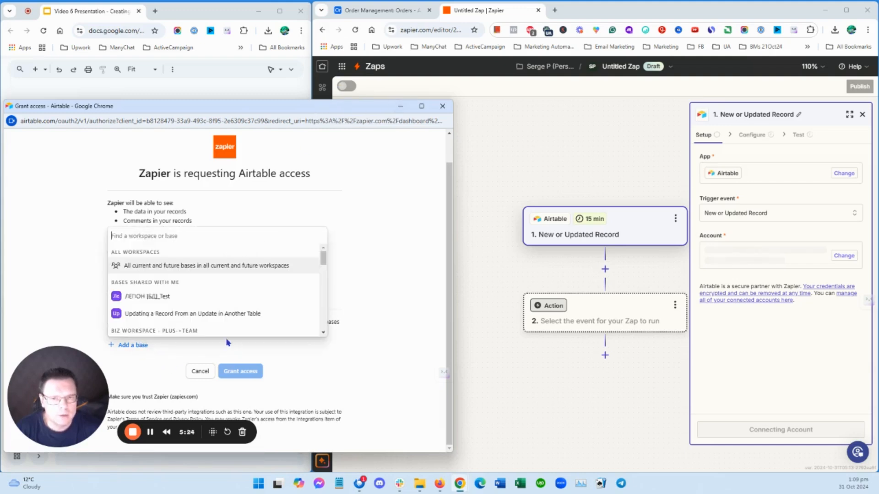
scroll(222, 320, "down", 1)
scroll(234, 284, "down", 4)
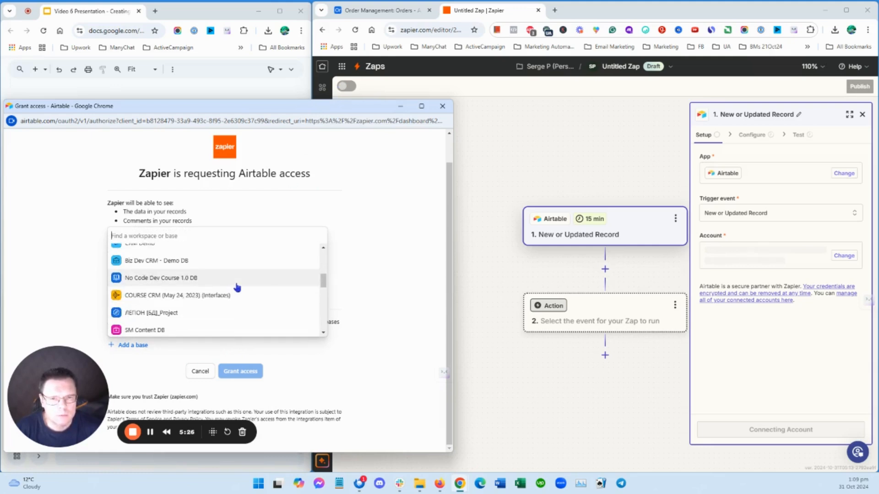
scroll(236, 286, "up", 4)
scroll(236, 287, "down", 6)
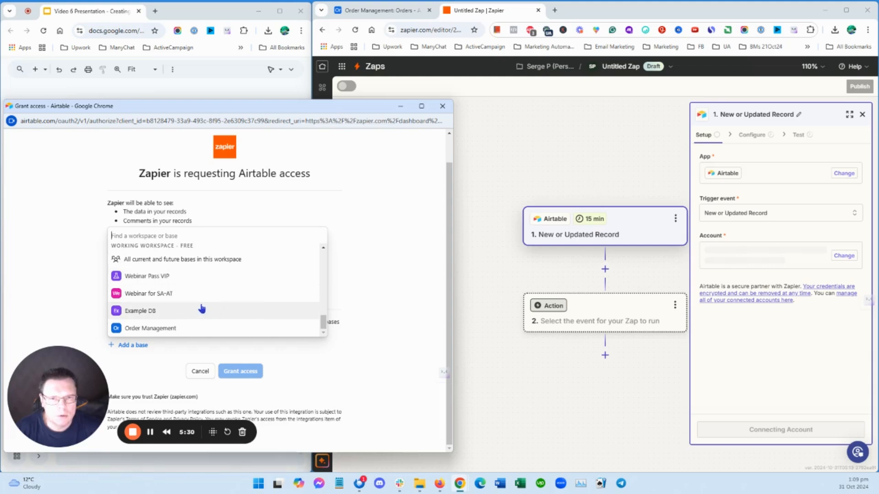
left_click(174, 329)
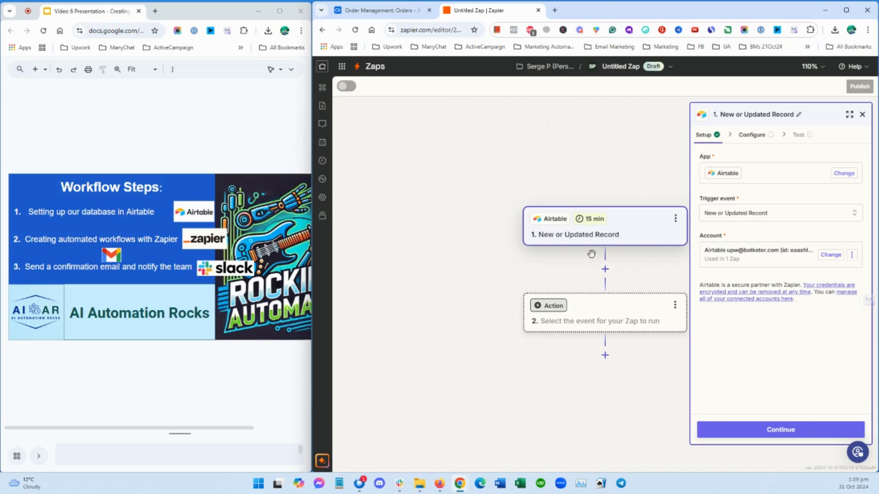
left_click(793, 424)
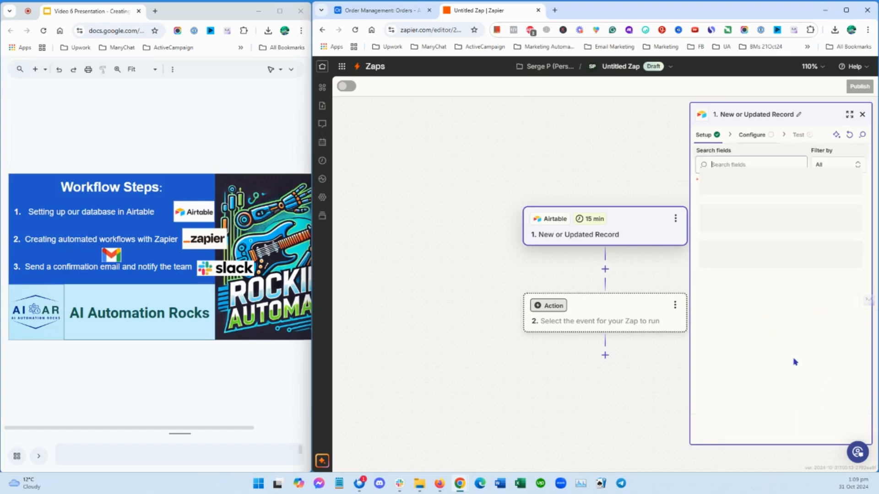
Set the trigger's base to Order Management and its table to Orders, and open the choices for the timestamp field
left_click(837, 214)
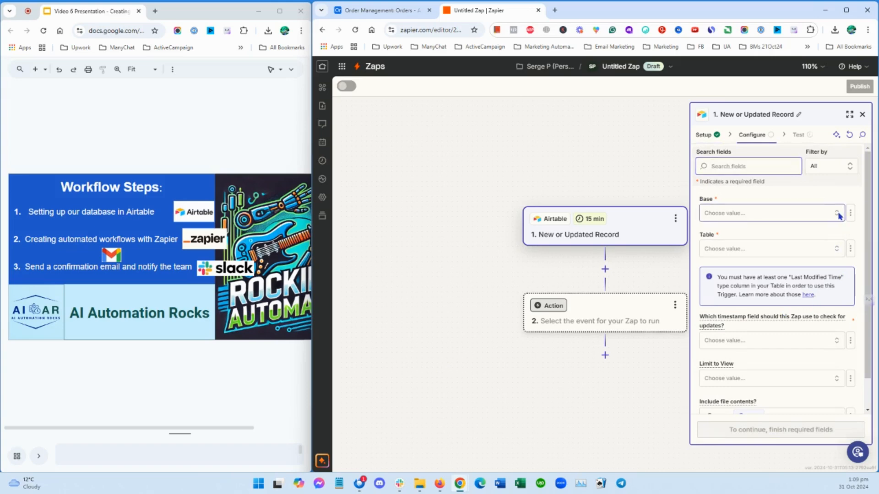
left_click(586, 235)
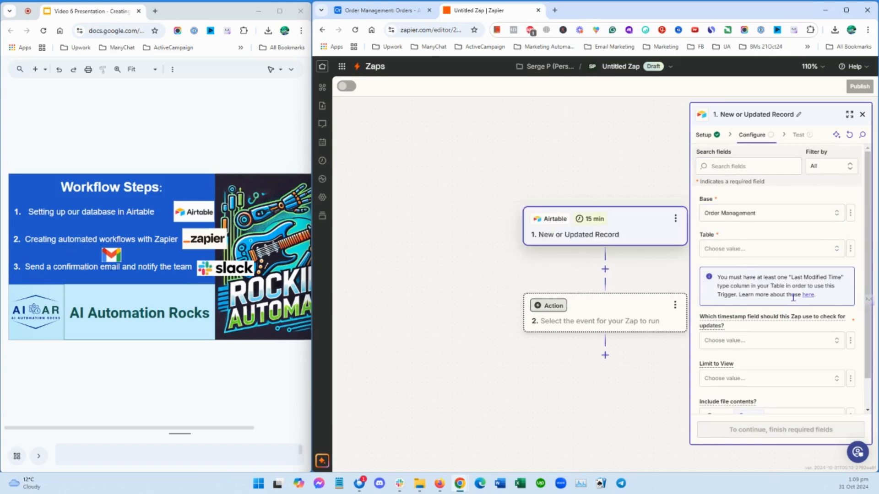
left_click(838, 250)
left_click(575, 275)
scroll(790, 329, "down", 1)
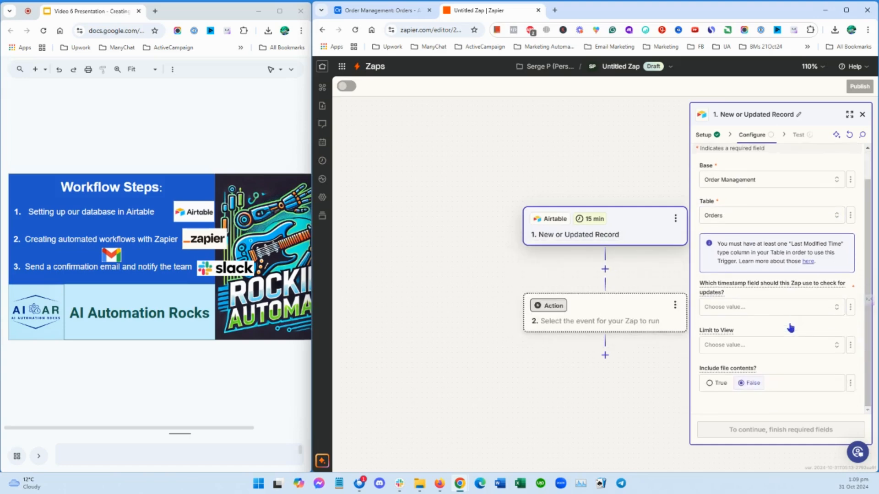
left_click(786, 307)
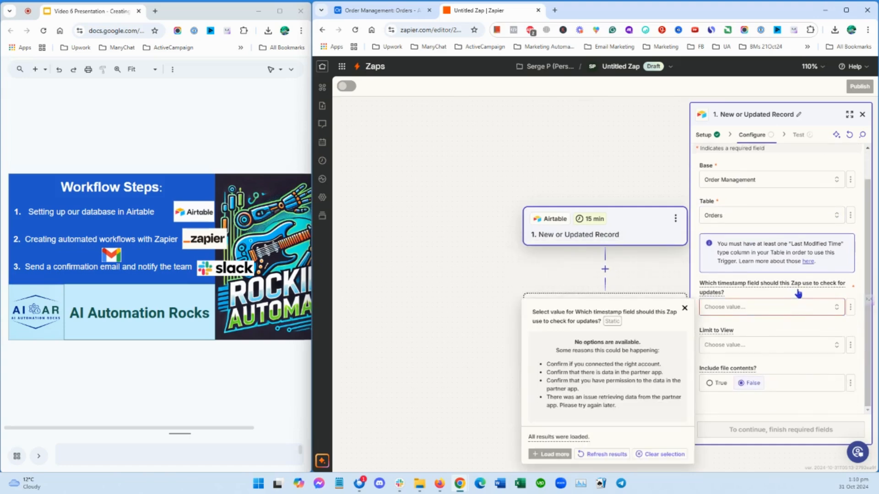
Switch to Airtable and add a Last modified time field named "Updated" after Delivery Date in the Orders table
left_click(376, 4)
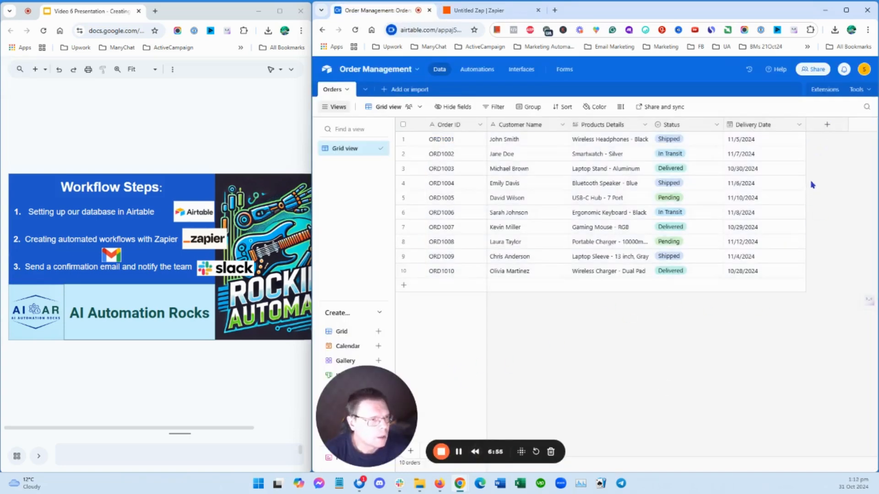
left_click(827, 125)
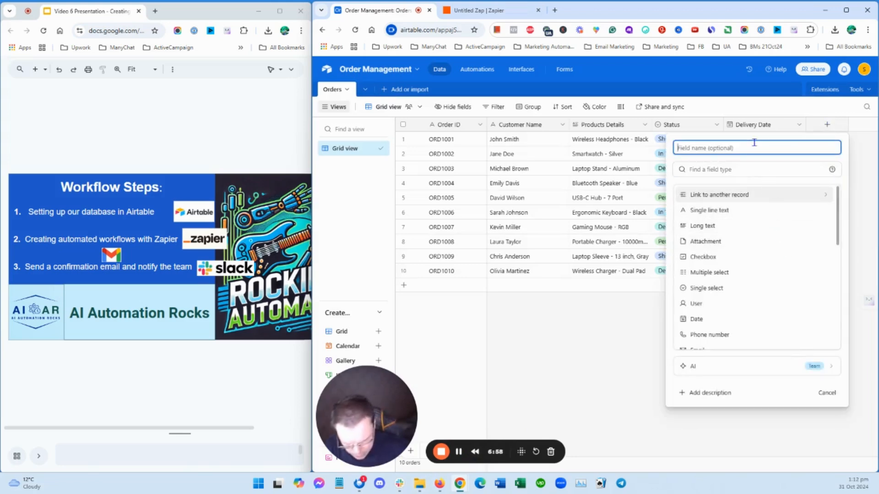
type("Update")
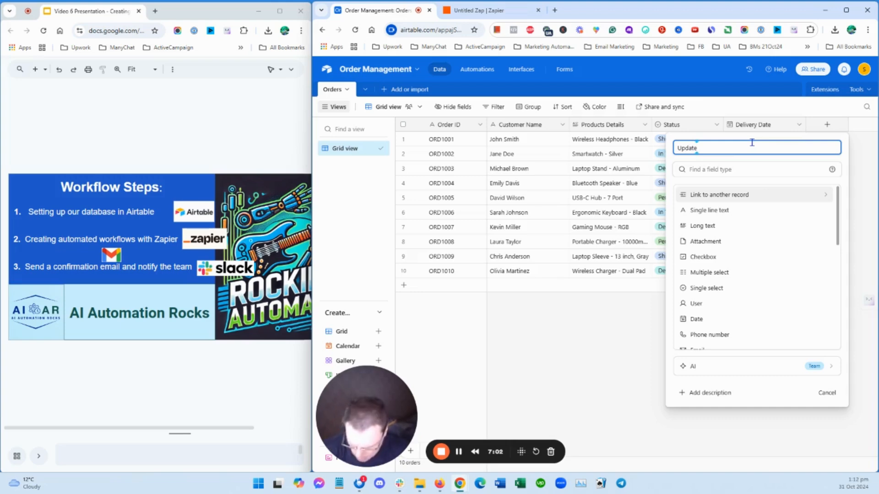
type("s")
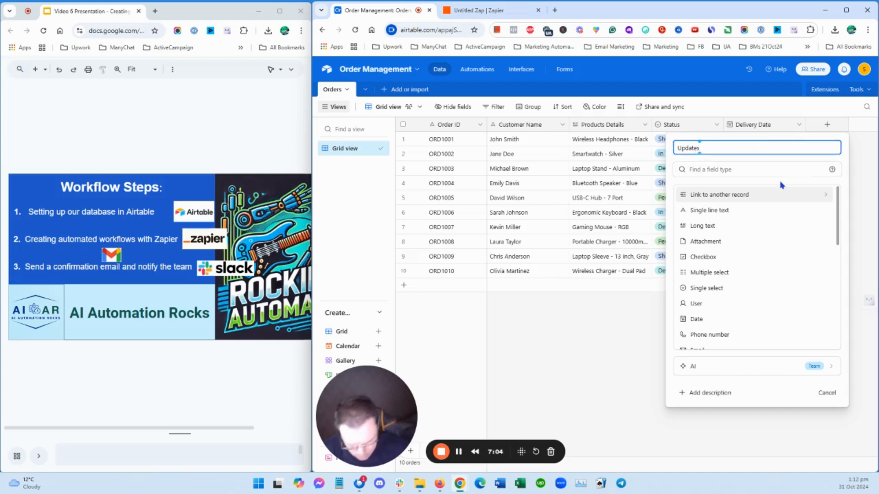
key("BackSpace")
type("d")
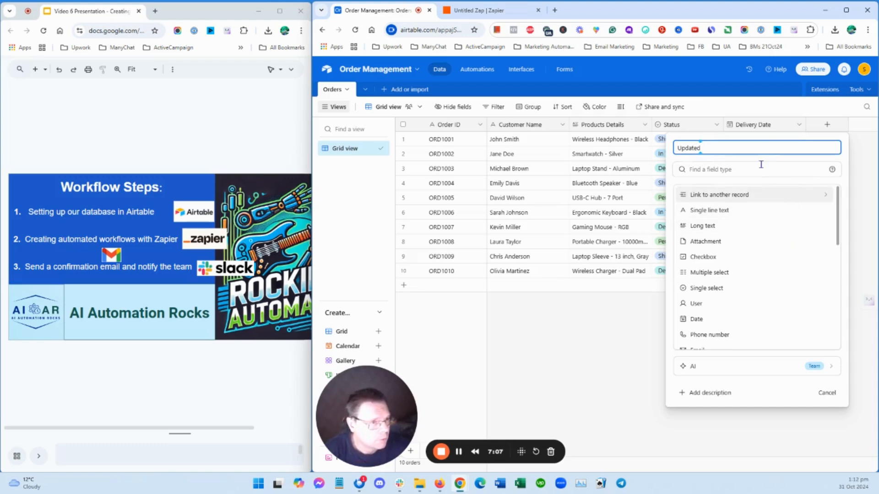
left_click(760, 169)
type("las")
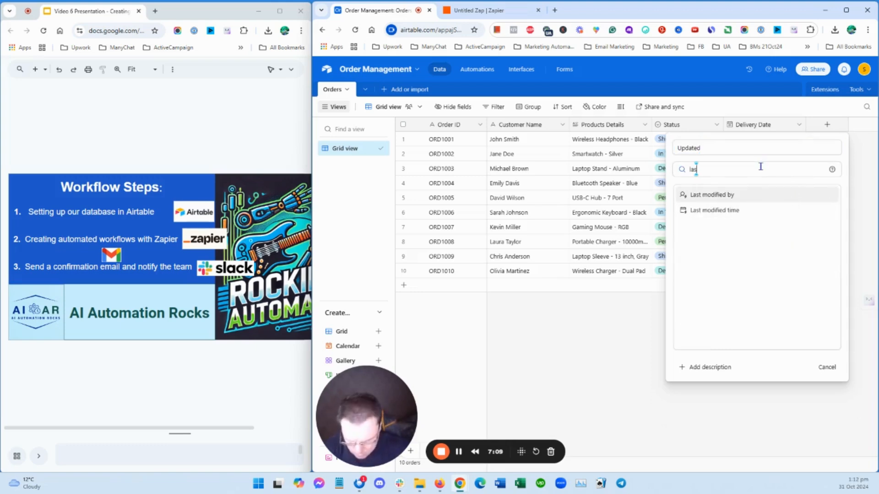
left_click(715, 211)
left_click(825, 272)
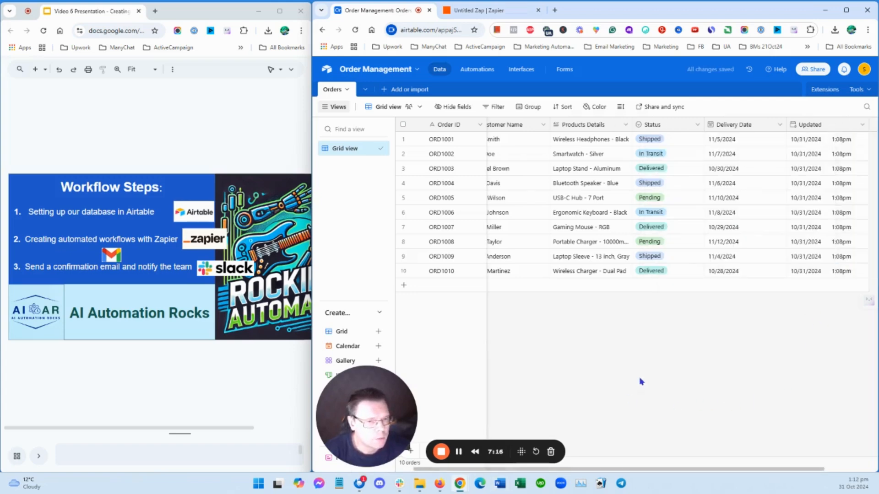
Switch back to Zapier, set the trigger's timestamp field for checking updates to Updated, and continue to the trigger test
left_click(483, 12)
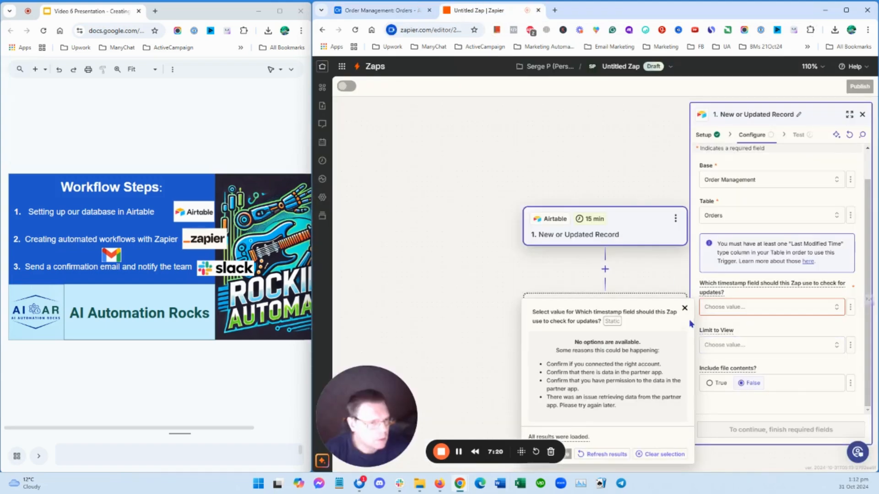
left_click(684, 308)
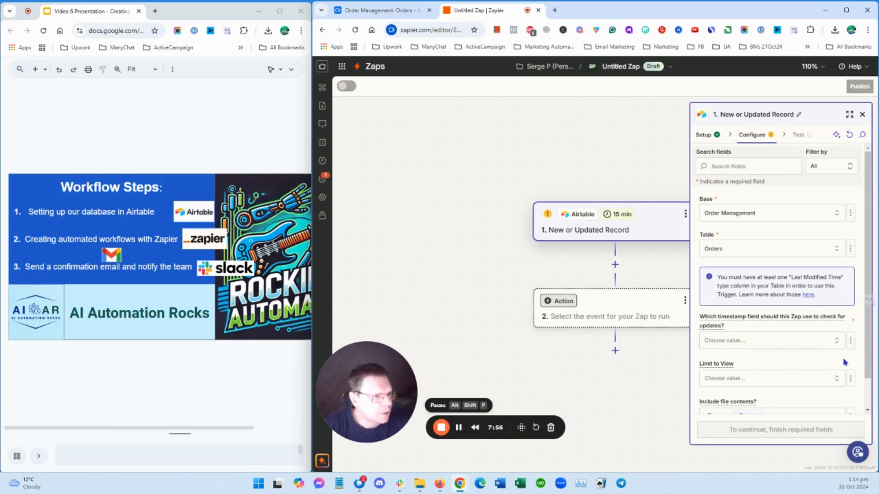
left_click(837, 342)
left_click(564, 377)
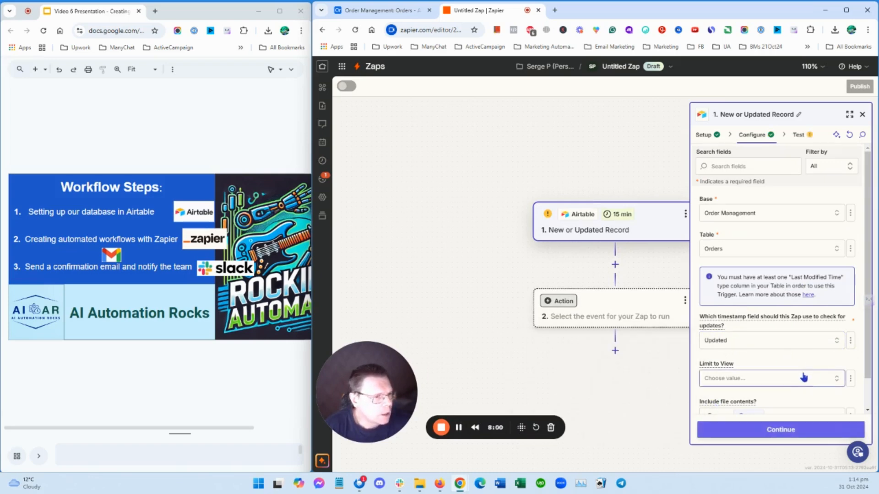
scroll(787, 348, "down", 1)
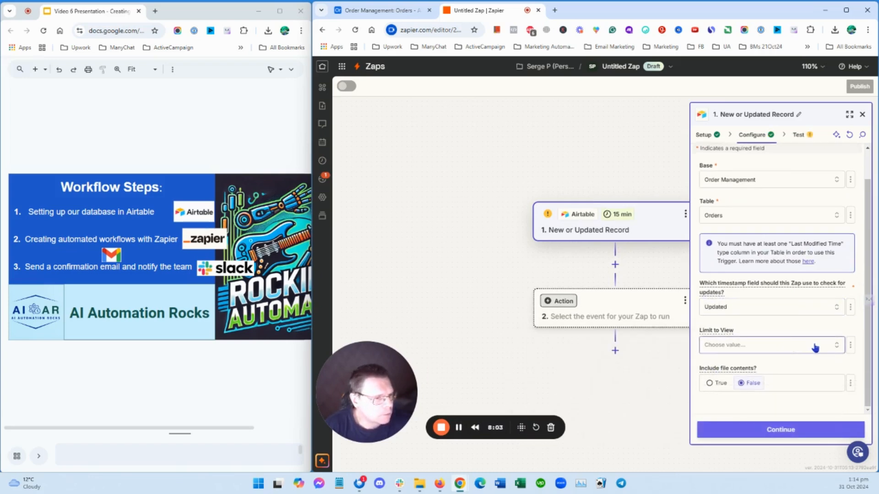
left_click(790, 432)
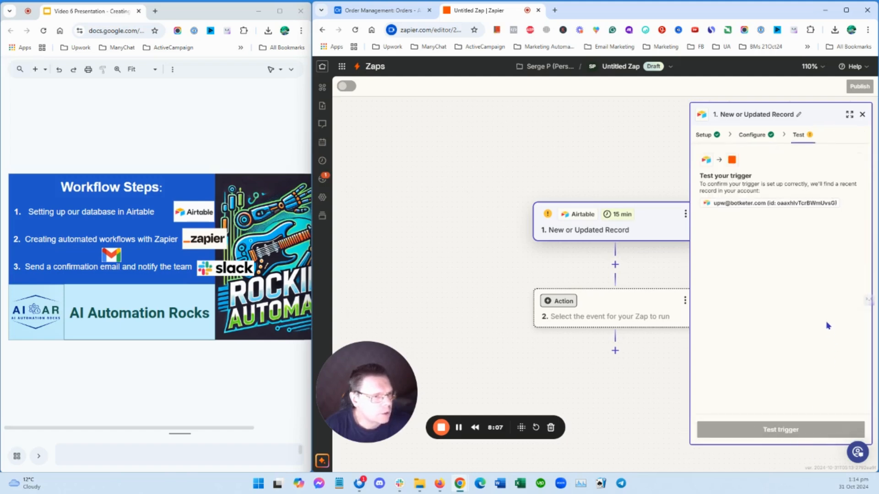
Test the Airtable trigger and examine the field values of Record C
left_click(801, 431)
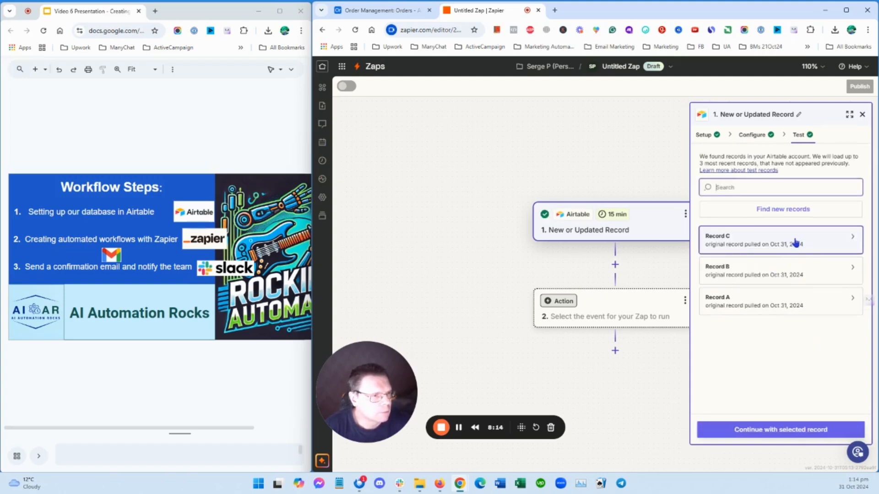
left_click(850, 237)
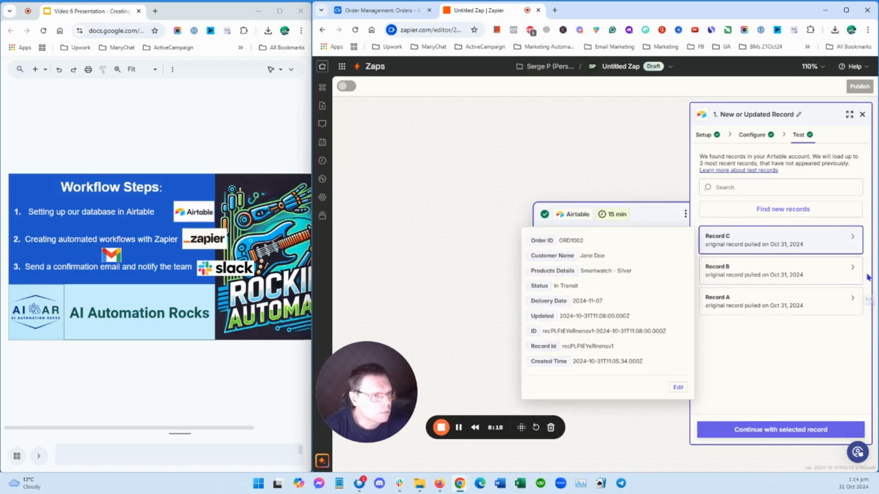
left_click(771, 365)
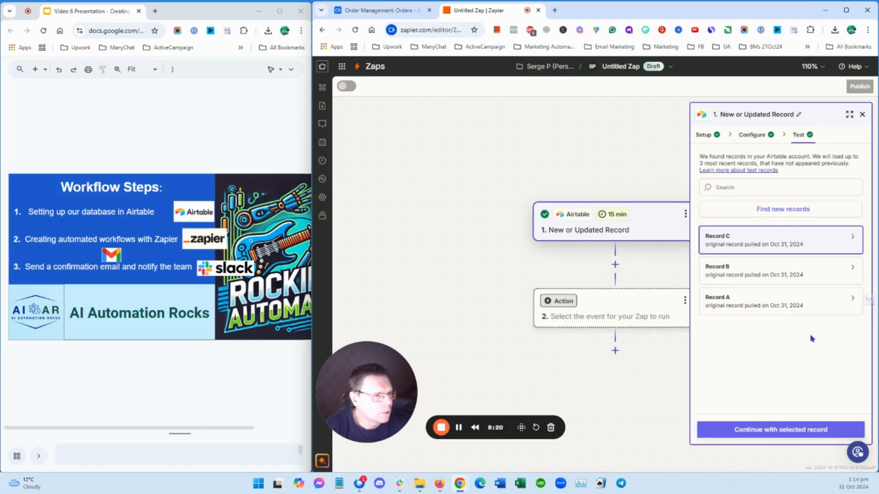
Find new trigger test records, review Record B and Record A, and continue with Record A, closing the action app choices
left_click(786, 207)
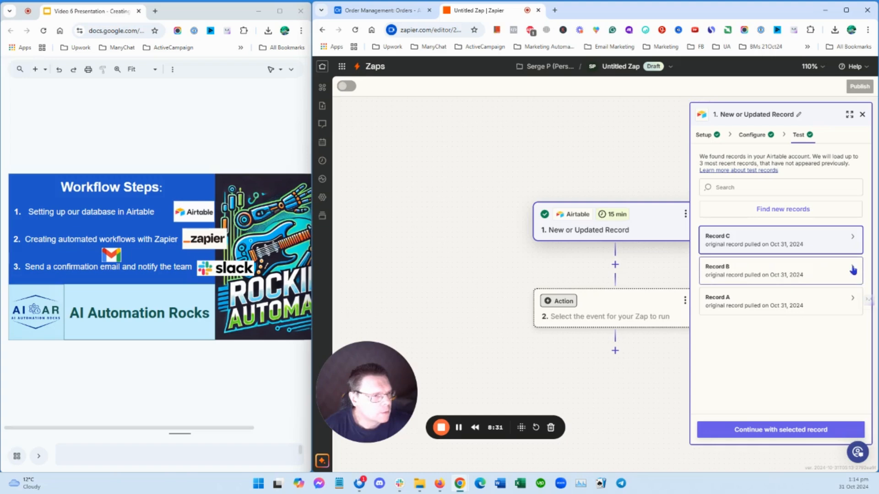
left_click(836, 274)
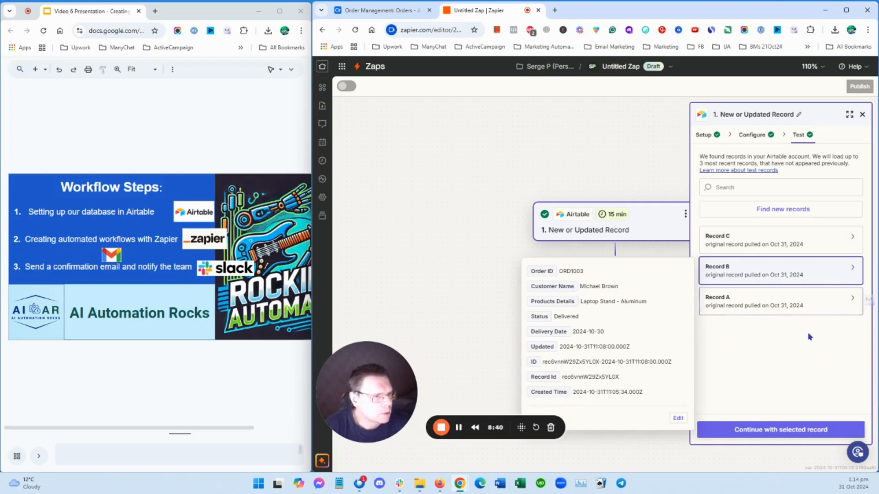
left_click(797, 302)
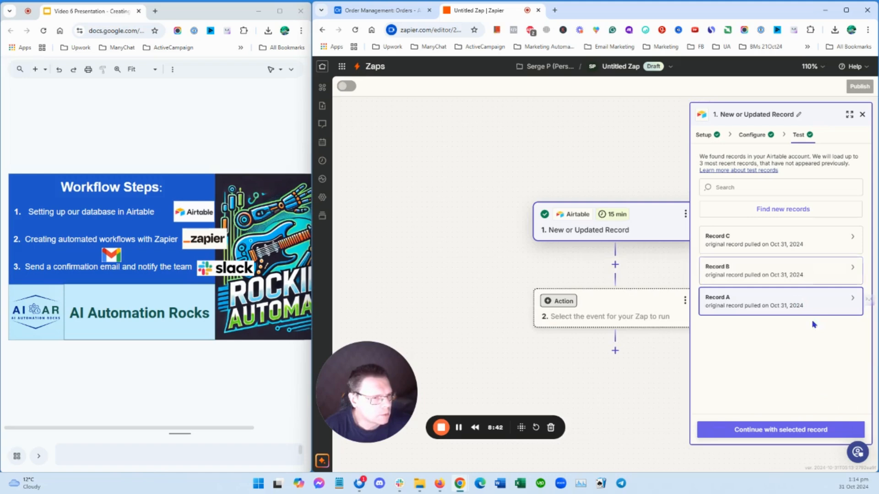
left_click(851, 299)
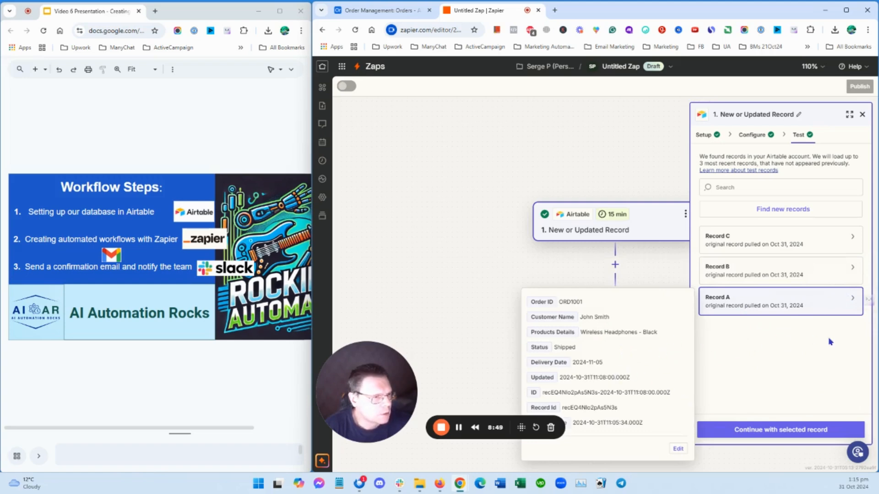
left_click(811, 431)
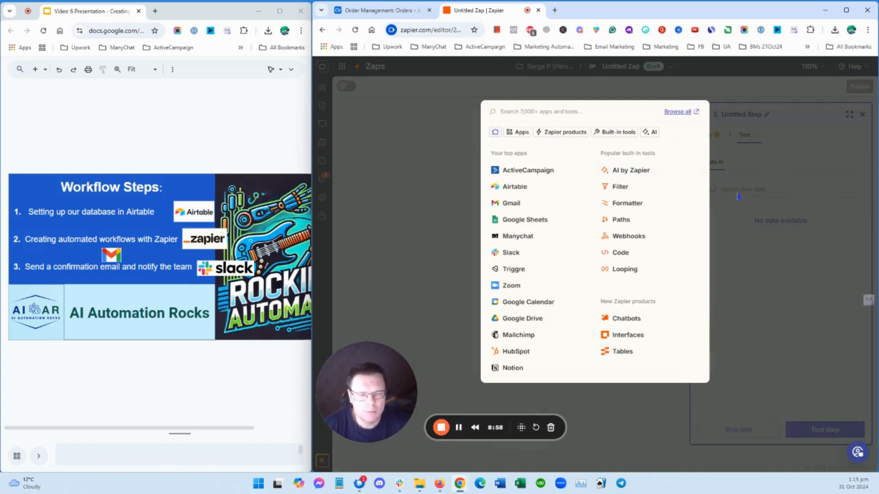
left_click(749, 270)
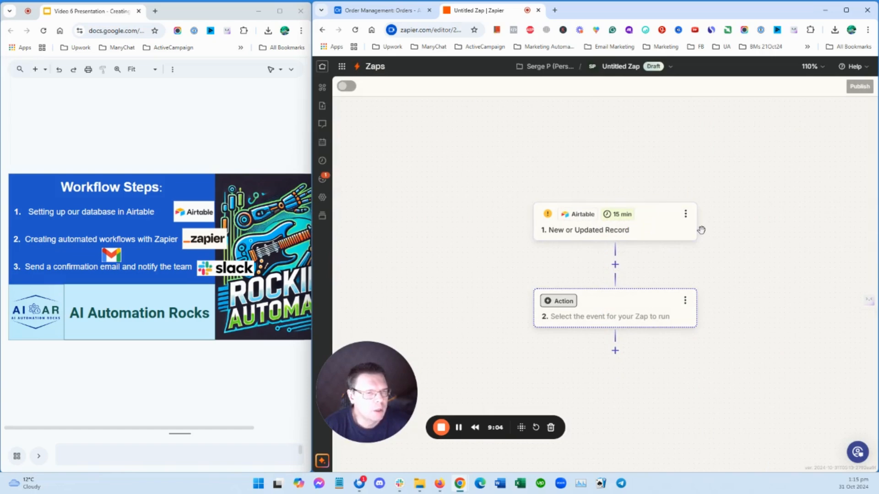
Rename the untitled Zap as Orders
left_click(631, 70)
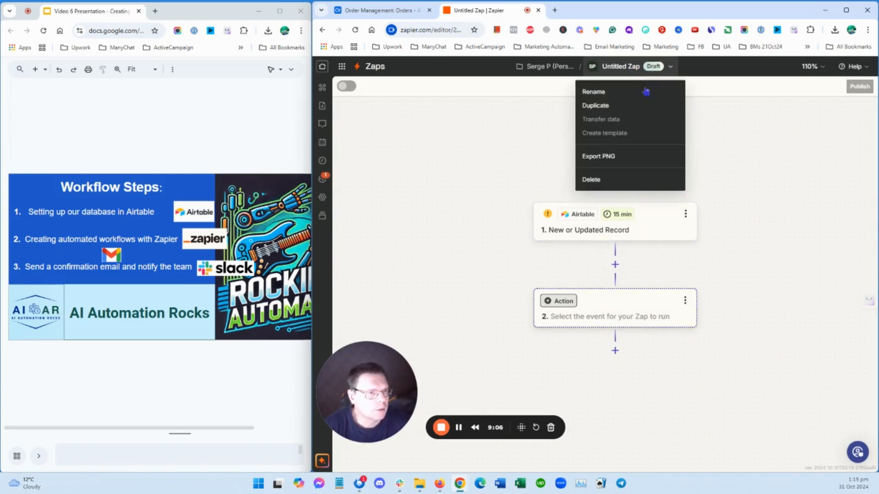
left_click(623, 92)
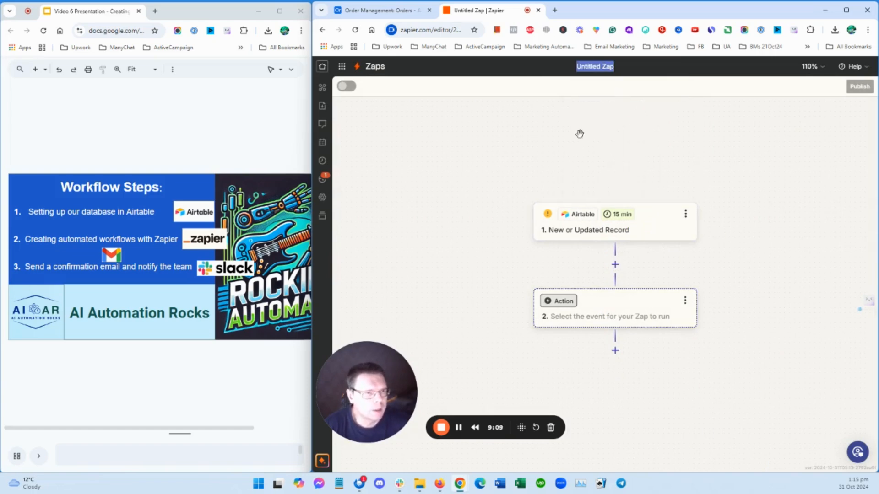
type("Orders")
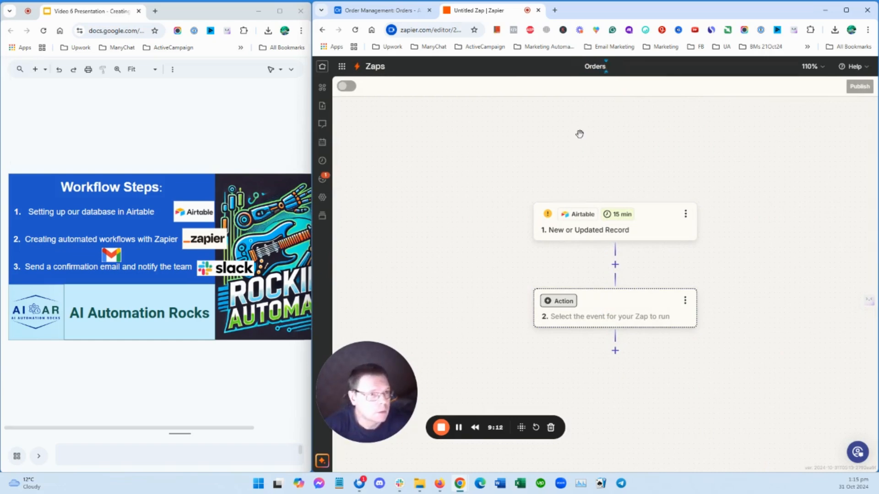
key("Return")
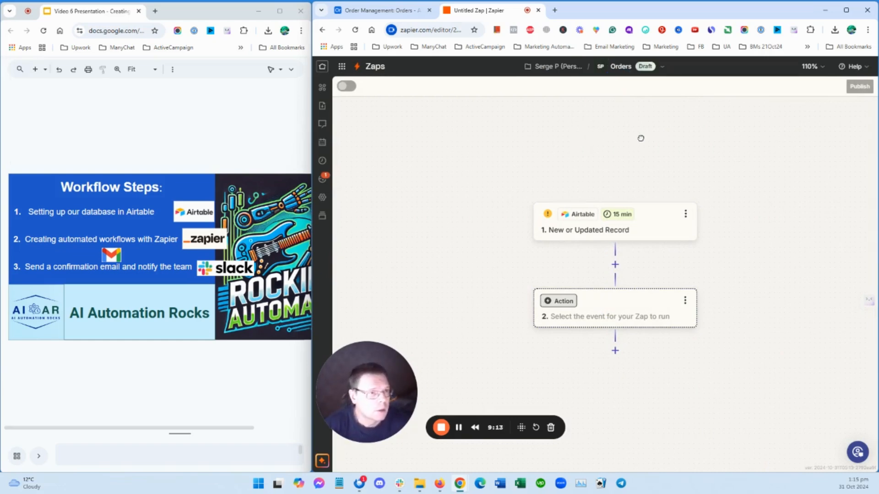
left_click(712, 80)
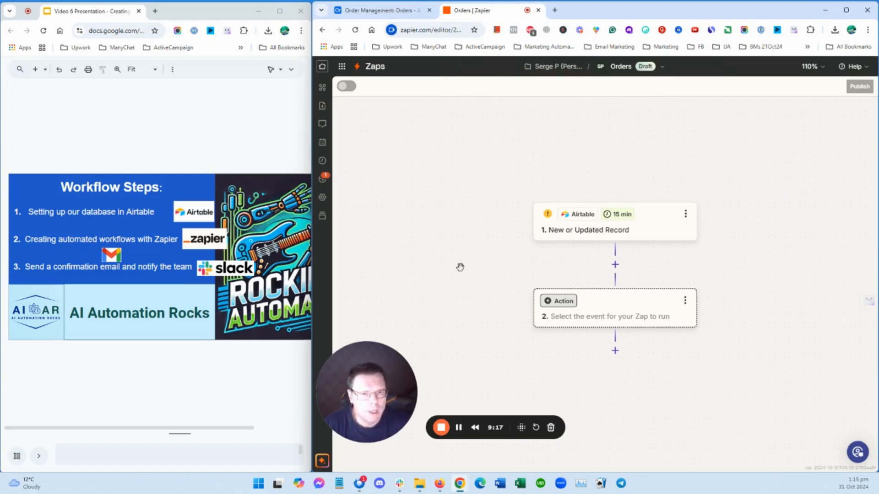
left_click(122, 145)
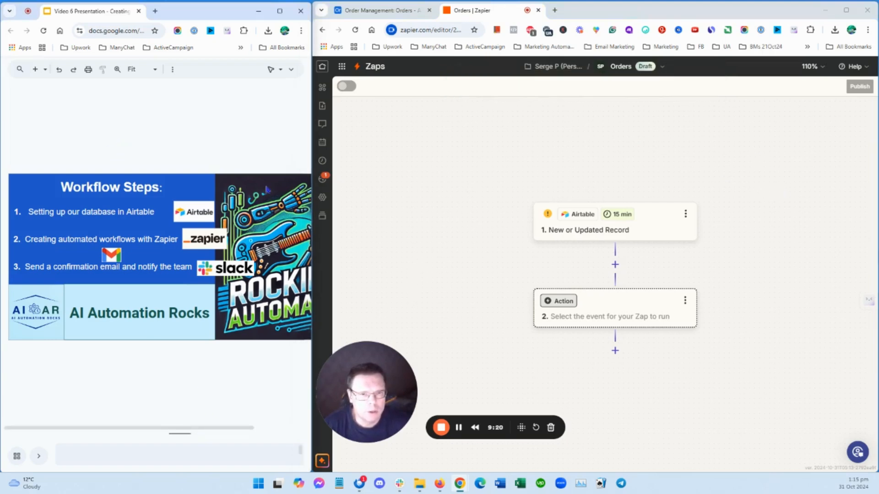
left_click_drag(387, 355, 426, 368)
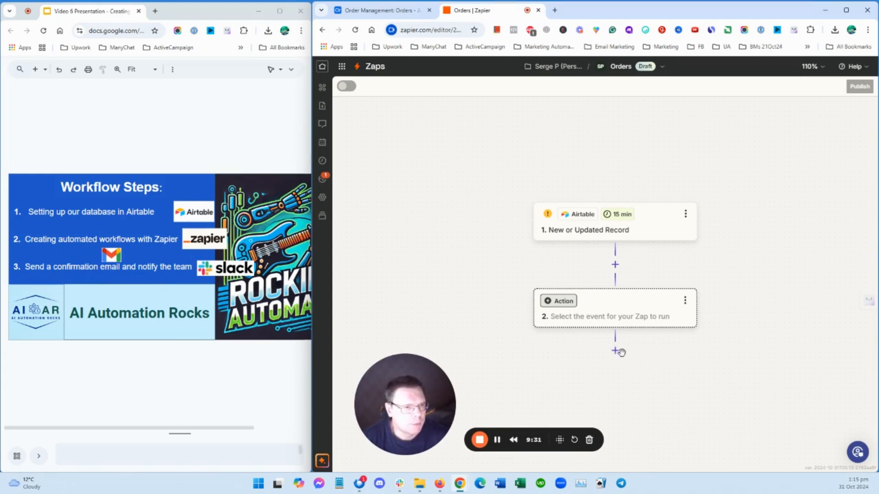
Set the action step's app to Slack and its event to Send Channel Message, and continue to its configuration
left_click(623, 306)
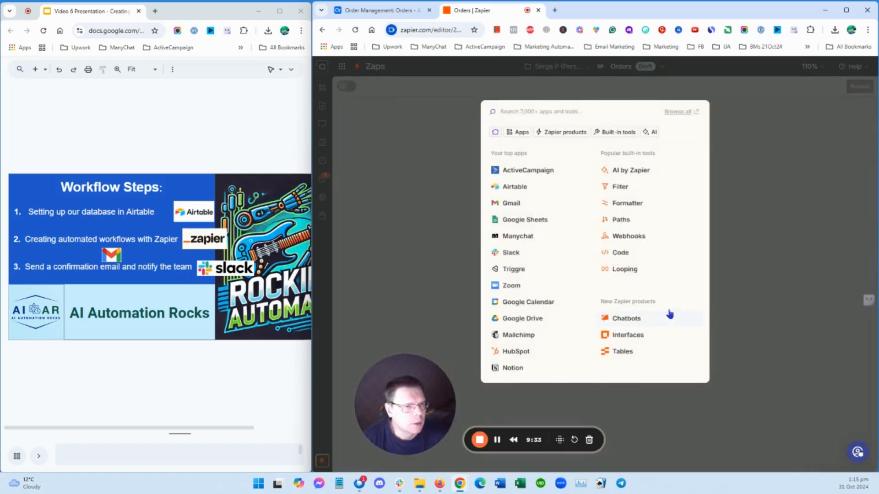
type("slack")
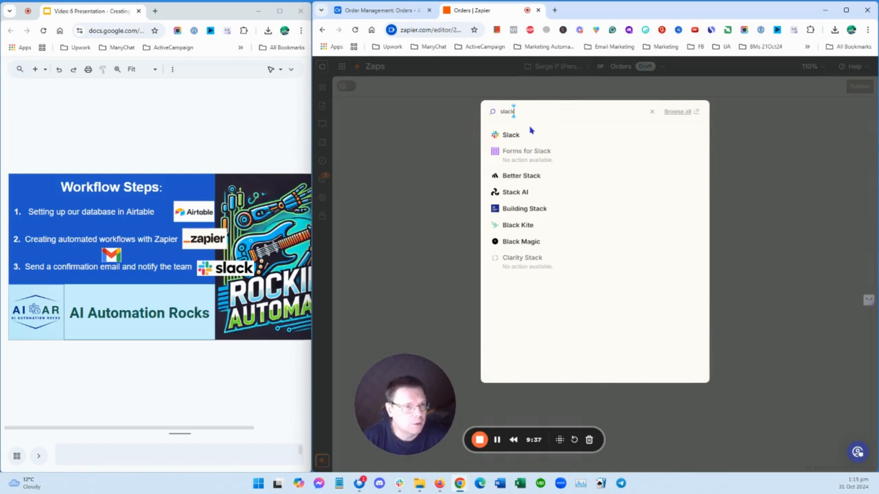
left_click(524, 134)
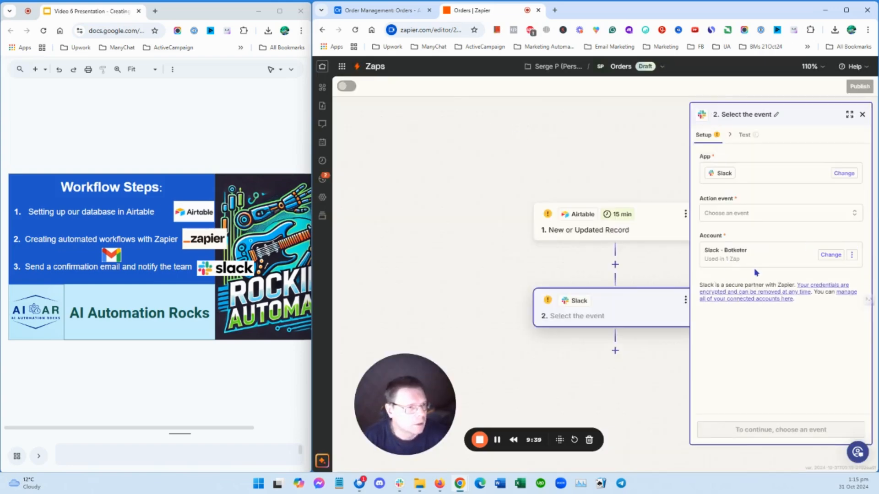
left_click(854, 214)
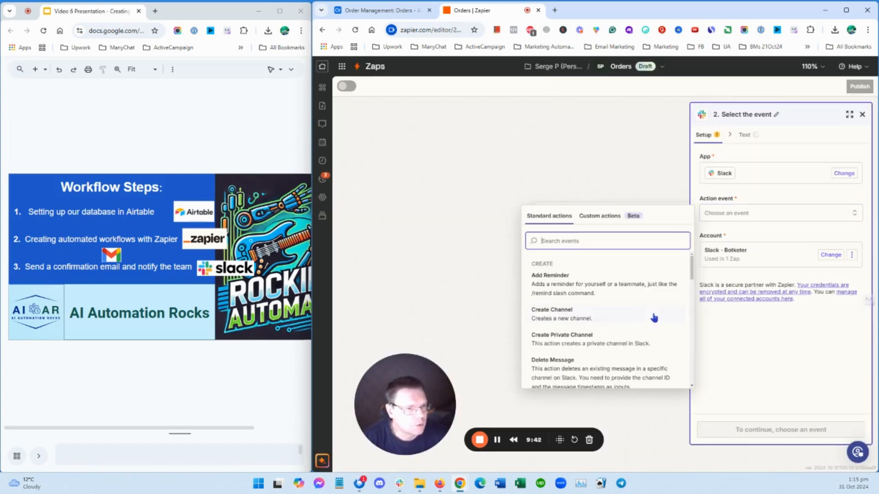
scroll(595, 276, "down", 5)
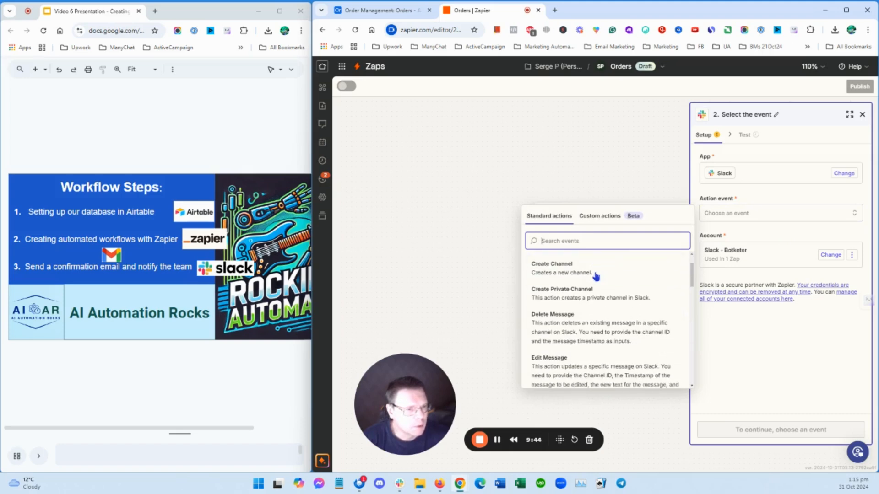
scroll(623, 279, "down", 3)
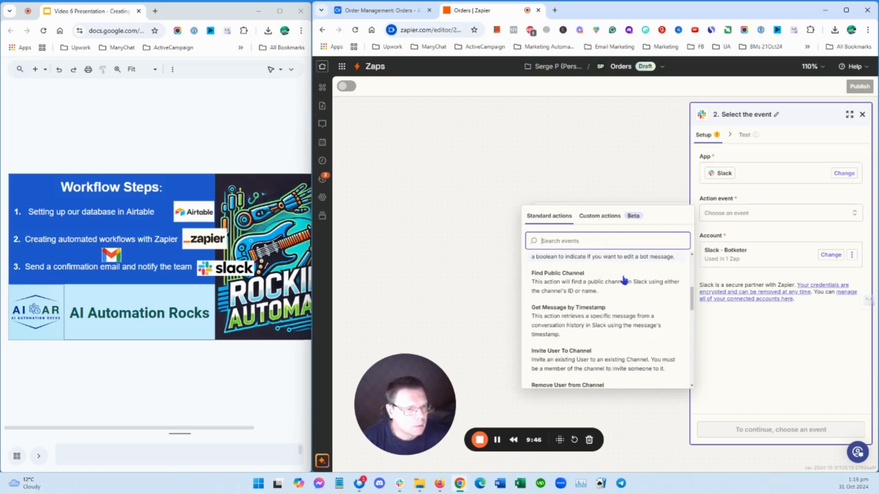
scroll(624, 279, "down", 3)
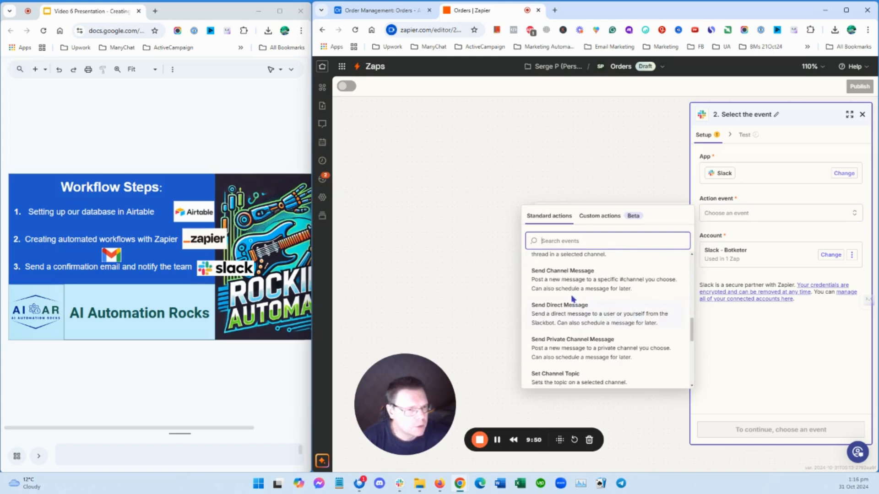
left_click(570, 277)
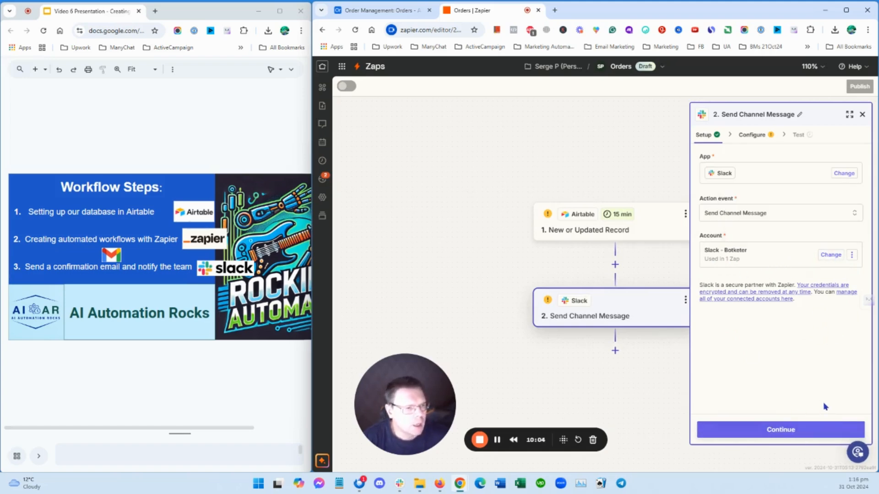
left_click(824, 431)
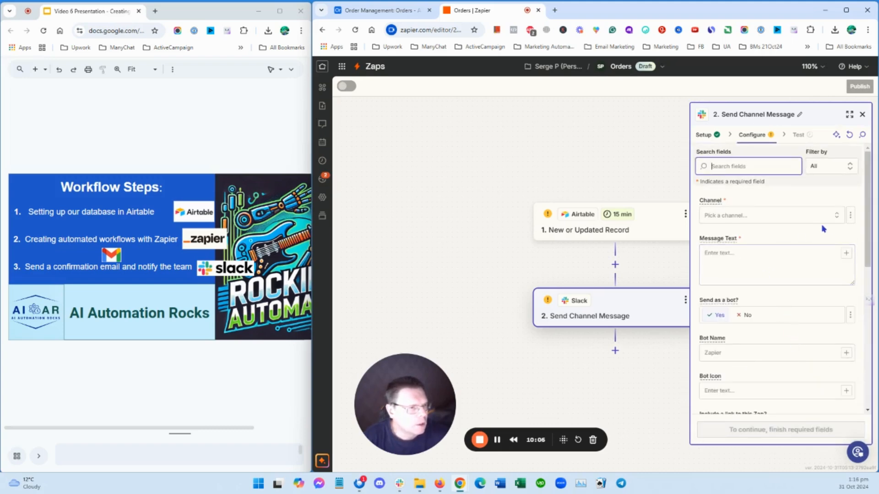
Set the Slack channel to zapier-test and enter the message text "New order from:" with "with number:" on a second line
left_click(837, 215)
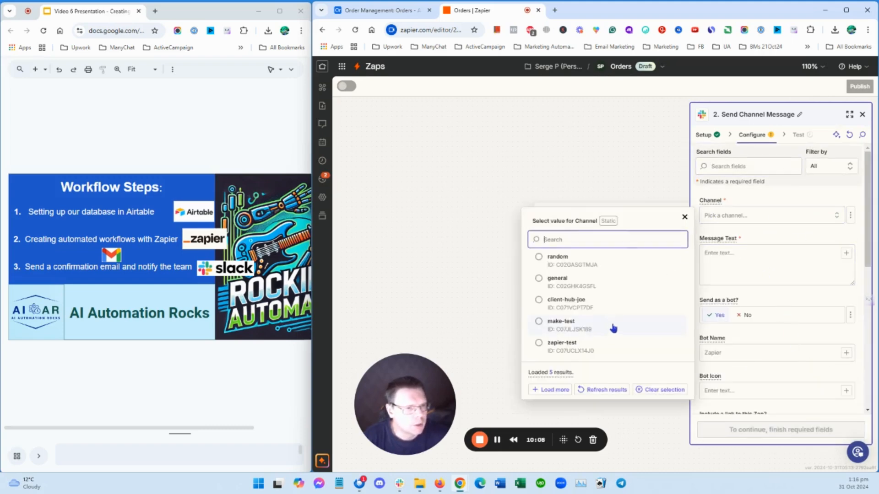
left_click(582, 344)
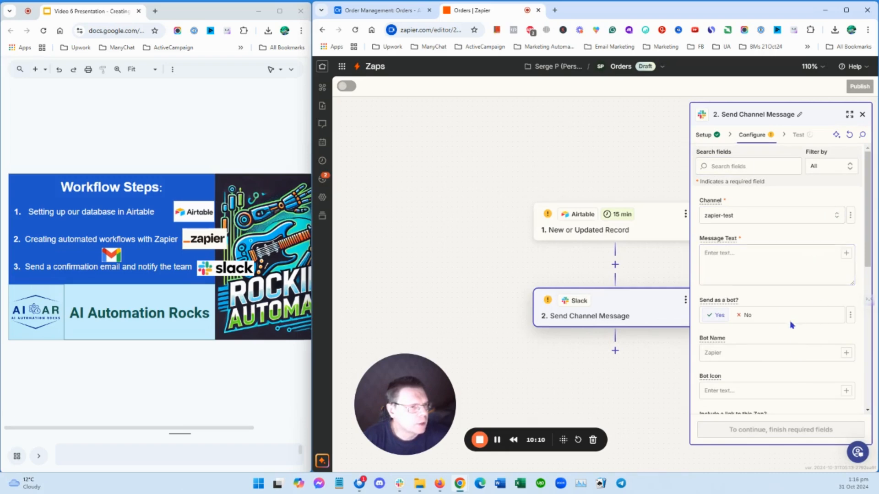
left_click(749, 252)
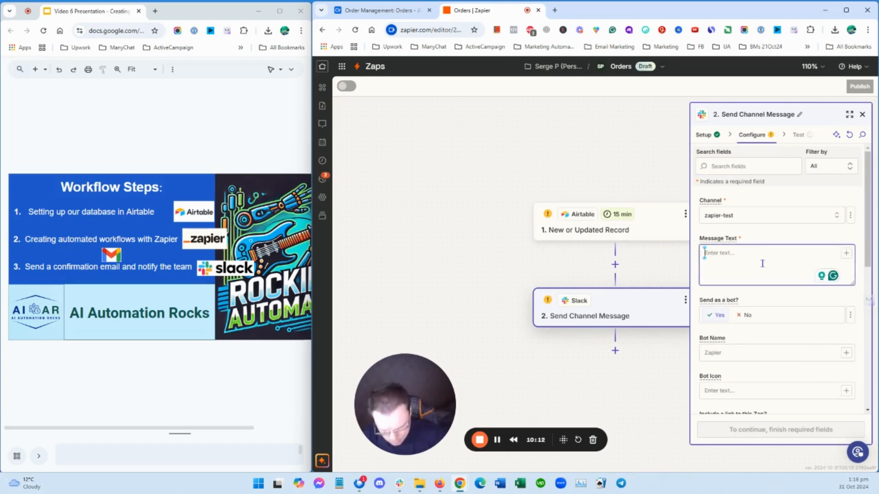
type("New order")
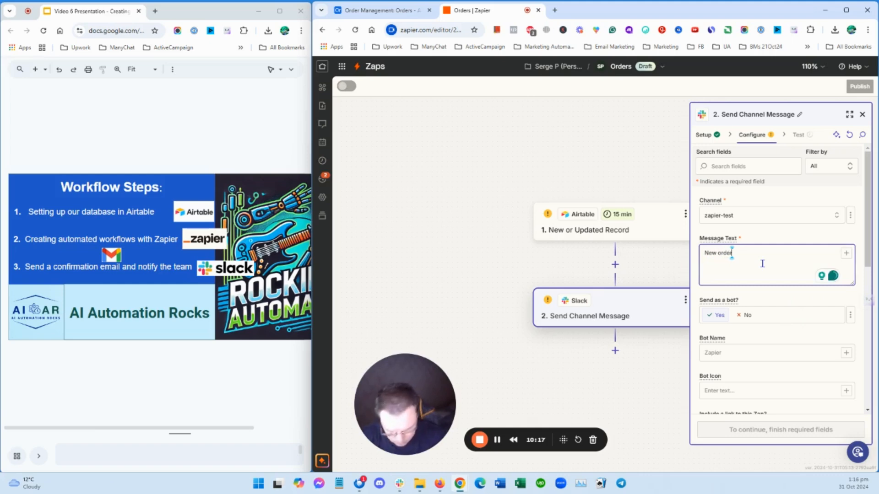
type(" from")
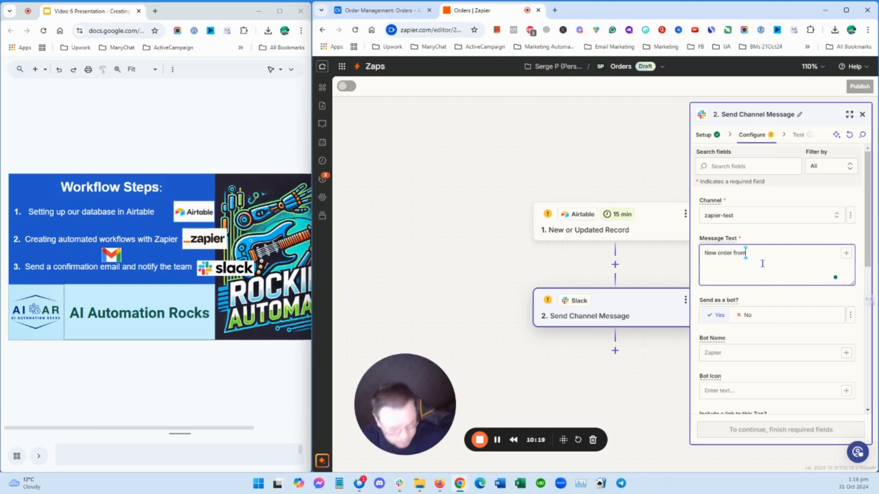
type(":")
key("Return")
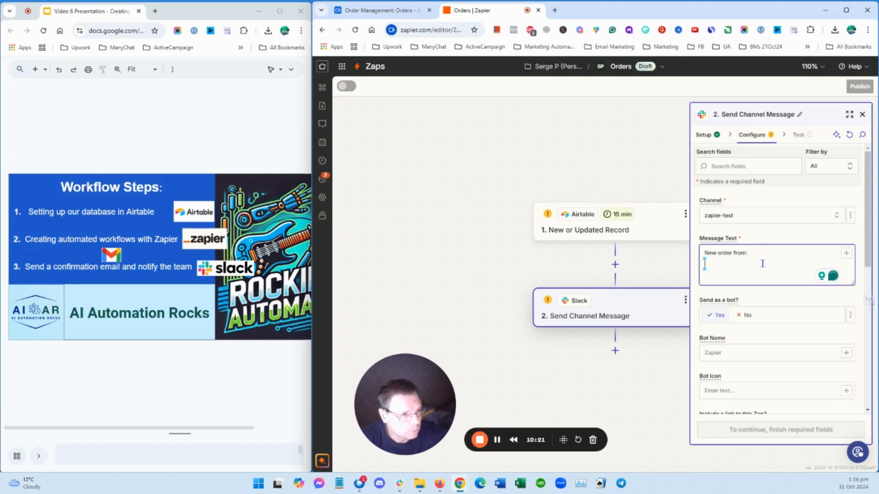
type("with")
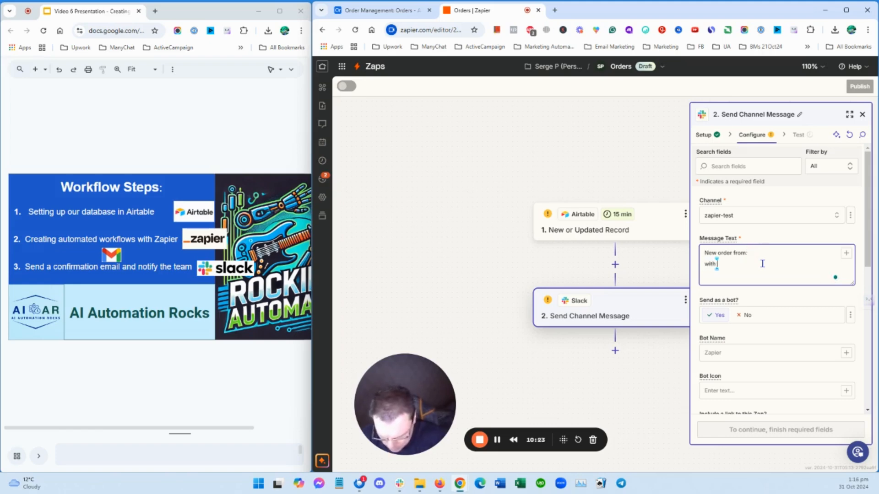
type(" number:")
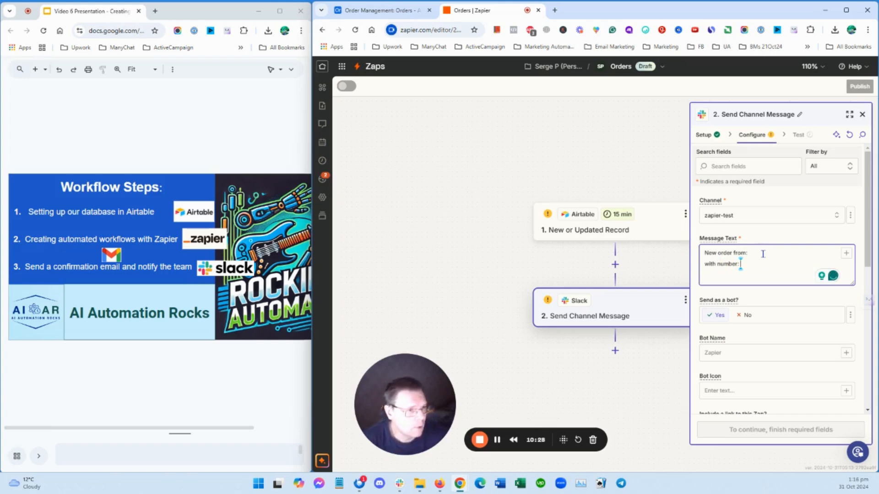
Try to insert a value from the Airtable trigger after "New order from:" in the Slack message text
left_click(763, 252)
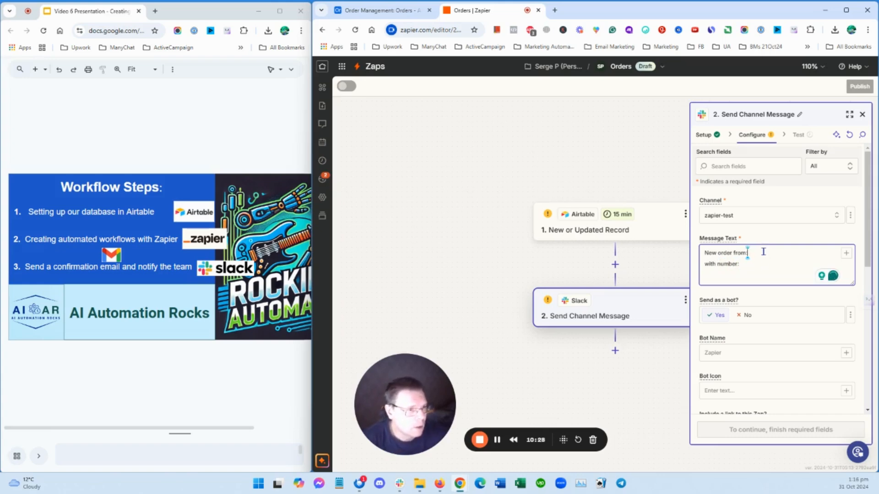
left_click(847, 257)
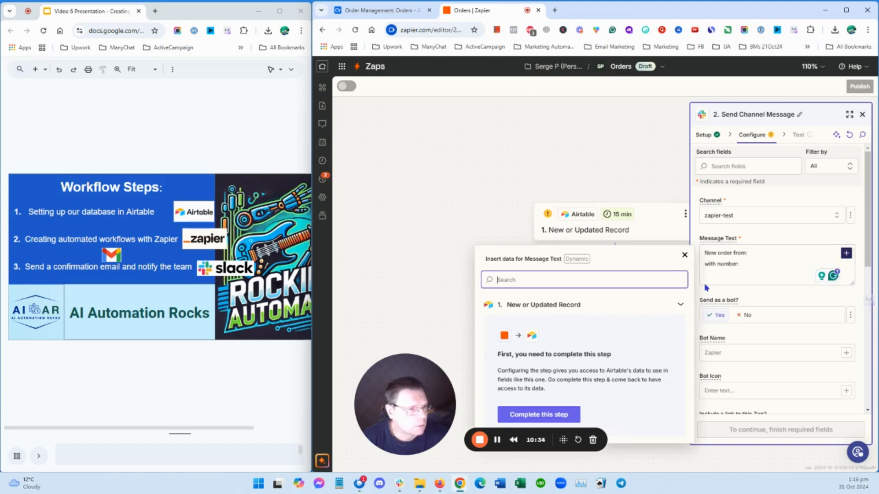
left_click(684, 255)
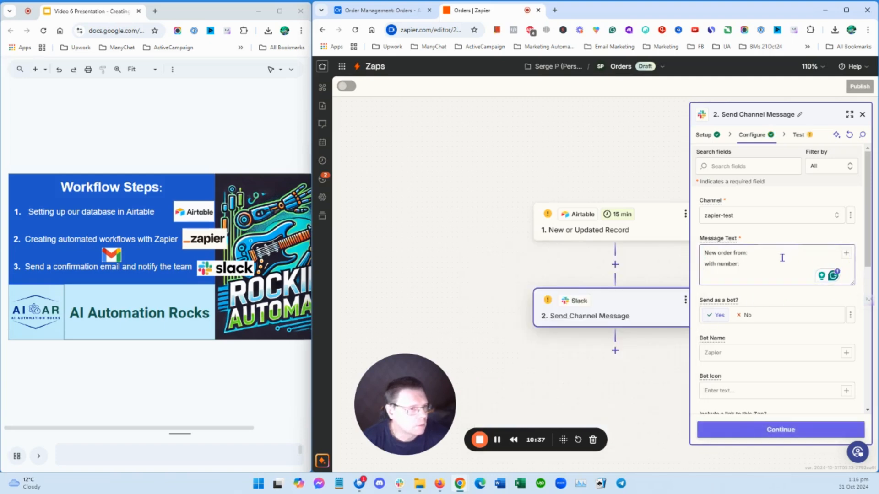
Continue to the Slack step's test and skip the test
left_click(807, 425)
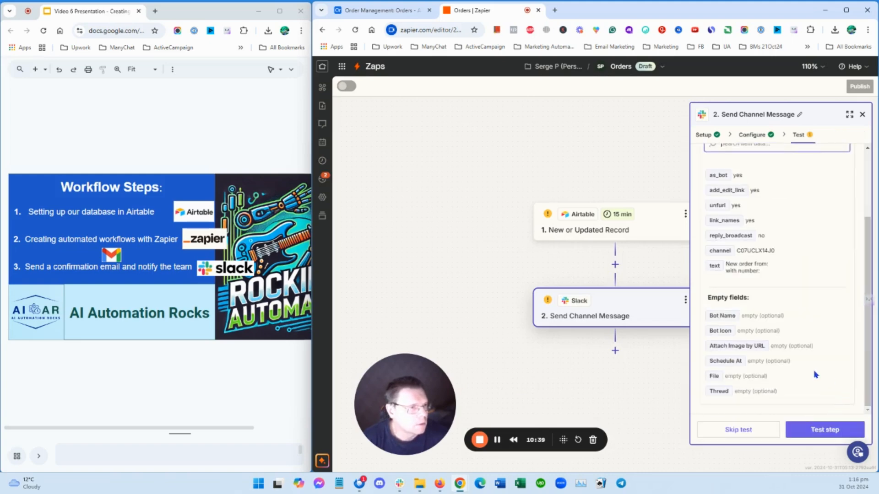
left_click(747, 426)
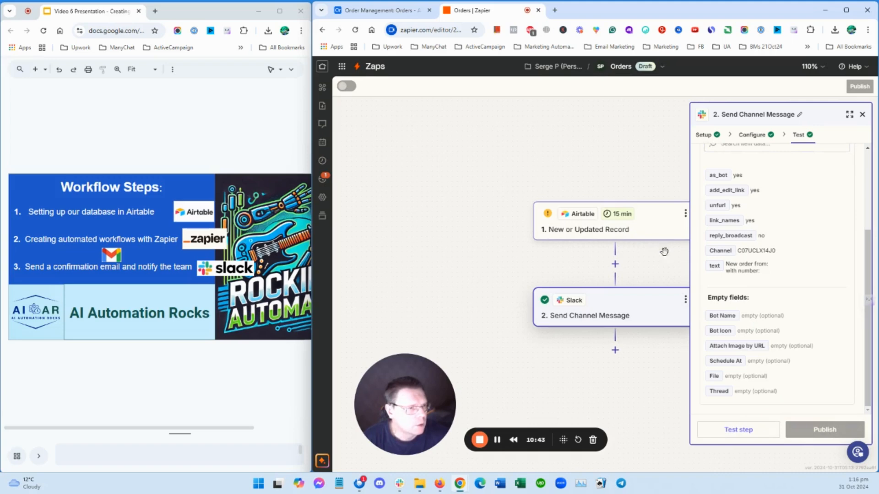
Test the Airtable New or Updated Record trigger and continue with Record A as its sample record
left_click(863, 115)
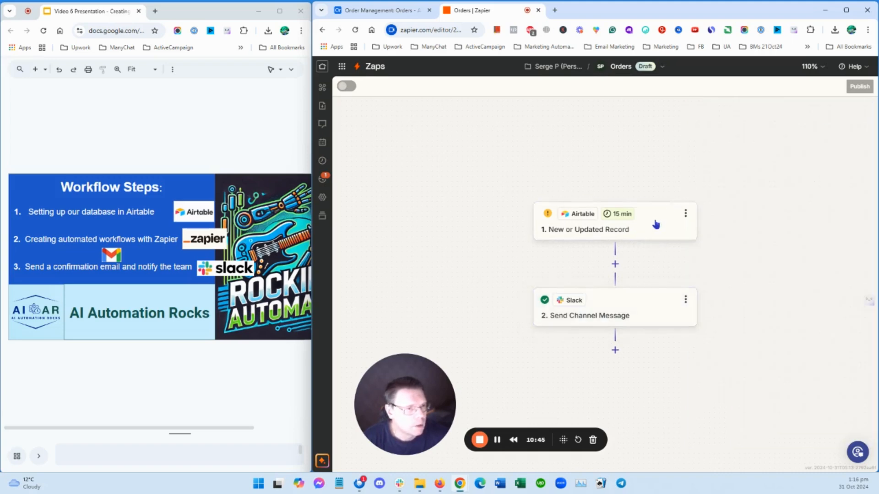
left_click(656, 224)
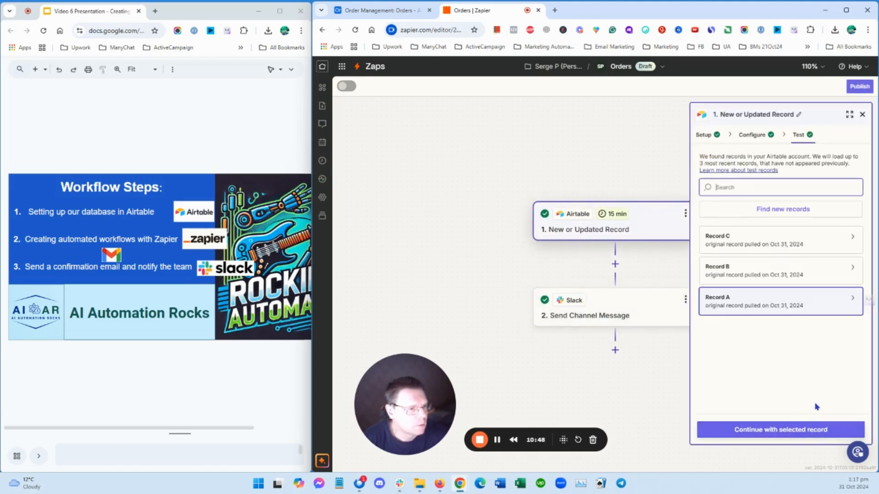
left_click(814, 428)
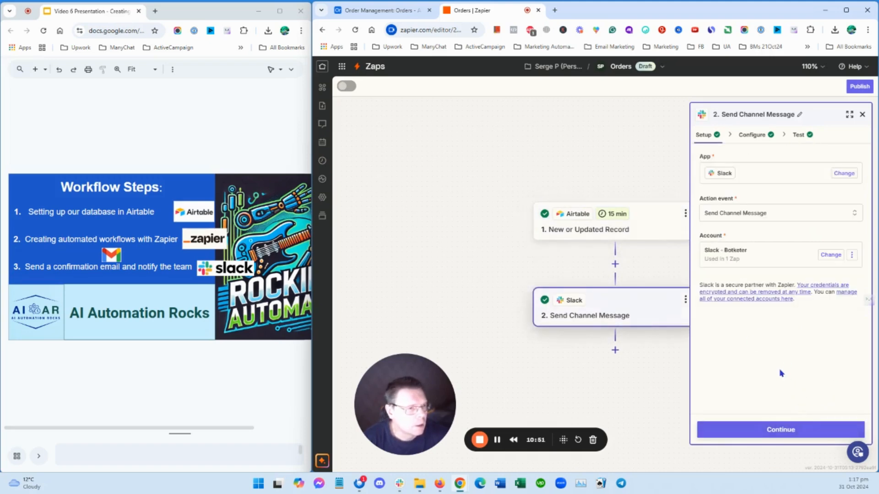
In the Slack message text, insert the Airtable Customer Name after "New order from:" and the Order ID after "with number:"
left_click(805, 425)
left_click(769, 252)
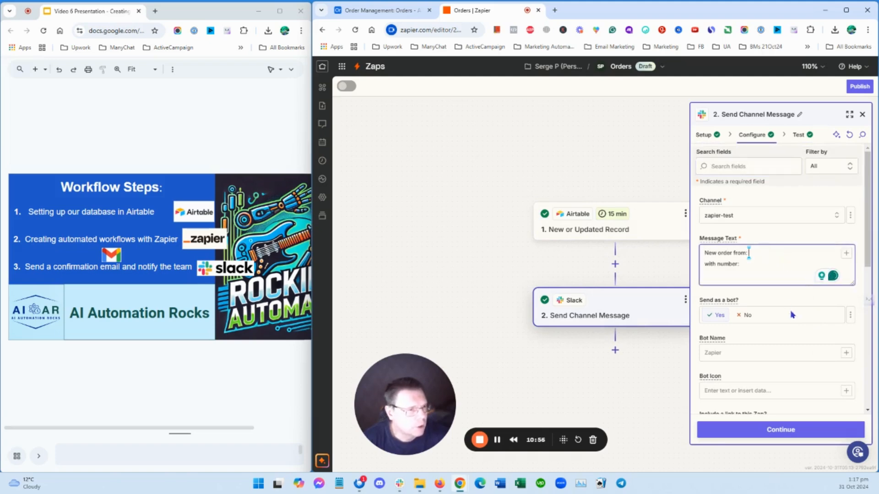
left_click(845, 254)
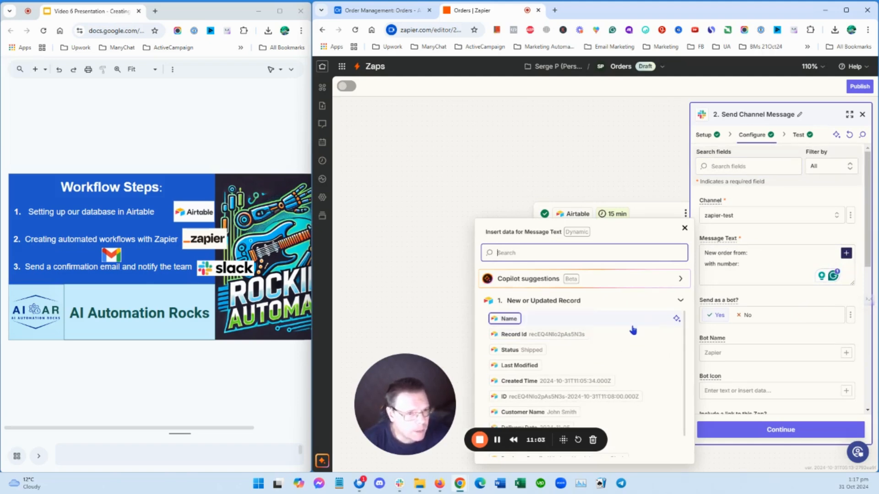
scroll(633, 330, "down", 1)
left_click(567, 387)
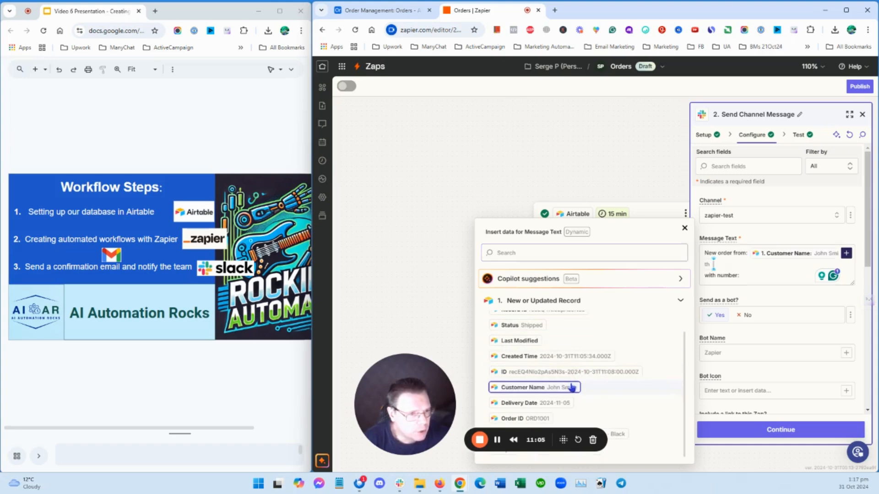
left_click(755, 276)
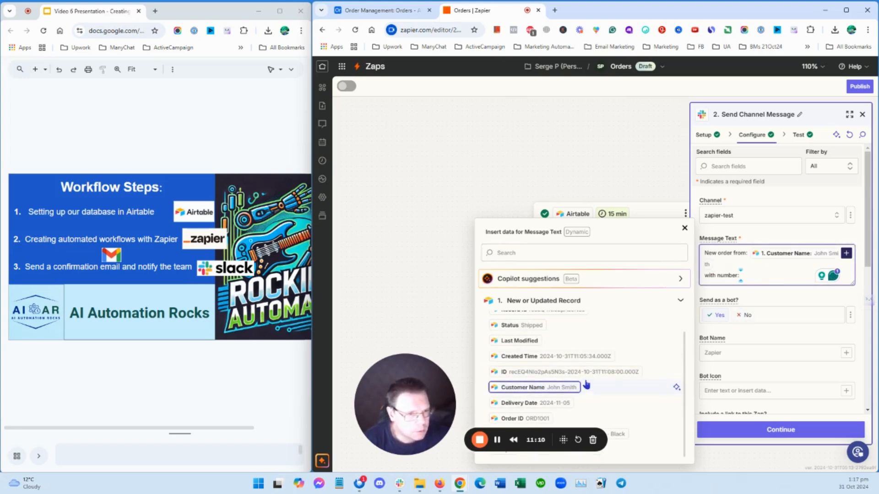
left_click(521, 418)
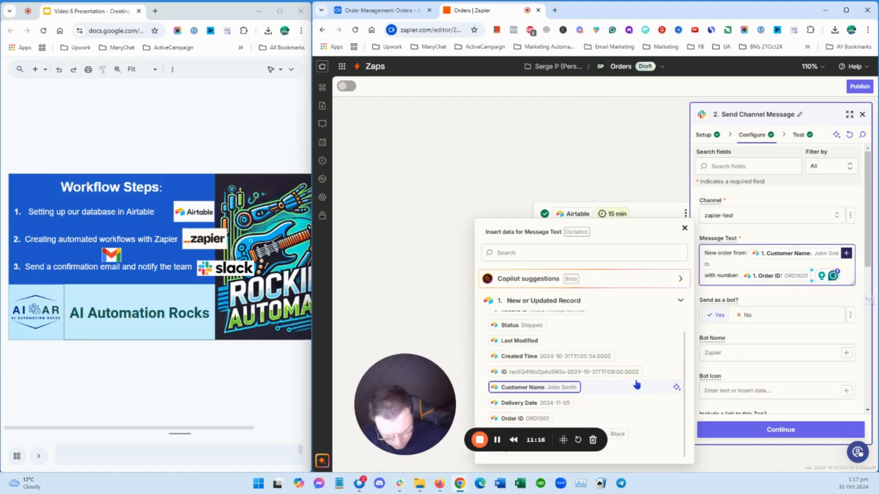
Add a third line "Delivery date:" to the Slack message text, followed by the Airtable Delivery Date field
key("Return")
type("Deli")
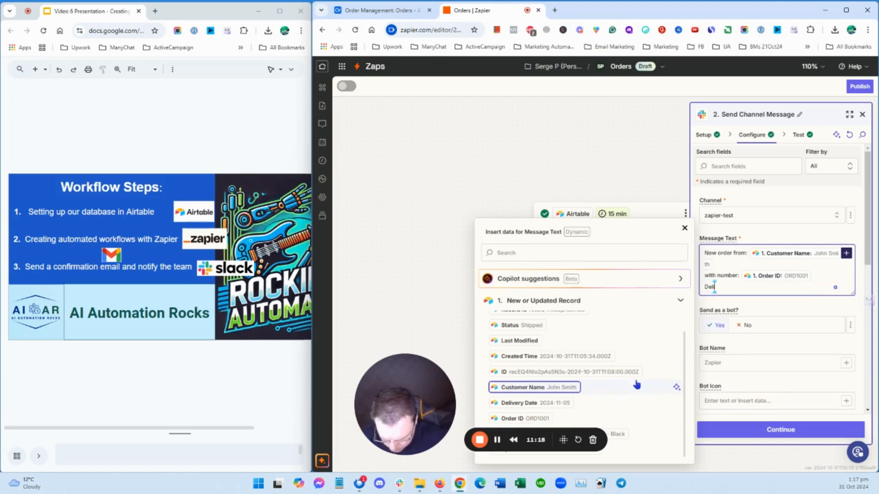
type("very da")
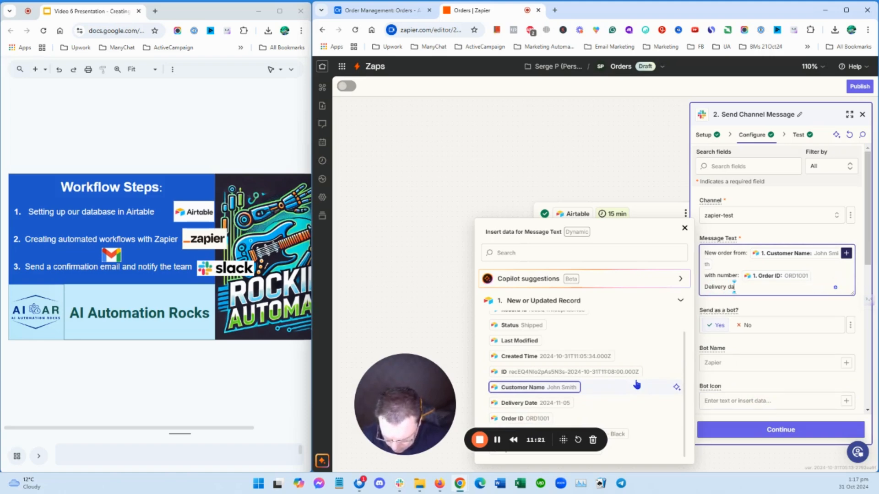
type("te:")
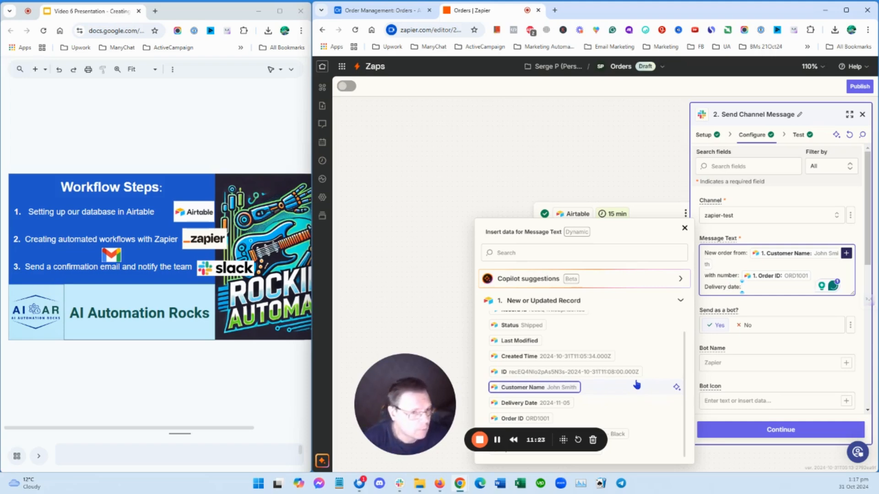
left_click(589, 403)
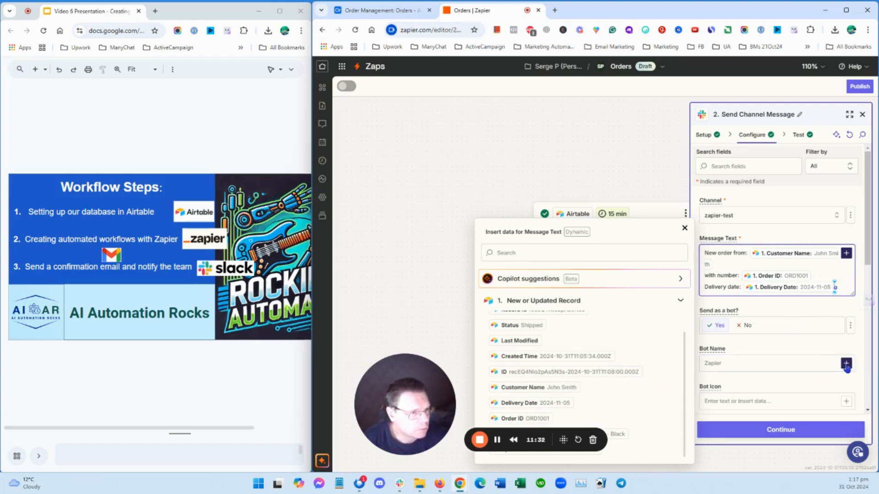
left_click(781, 362)
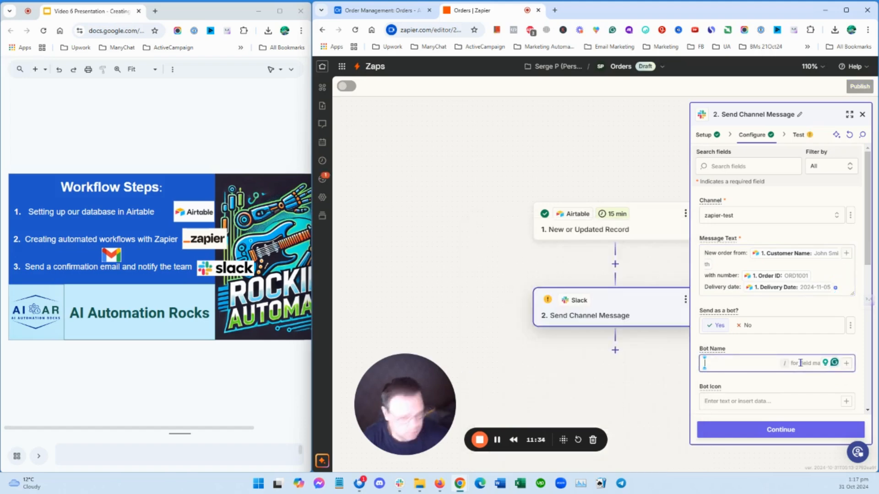
type("Za")
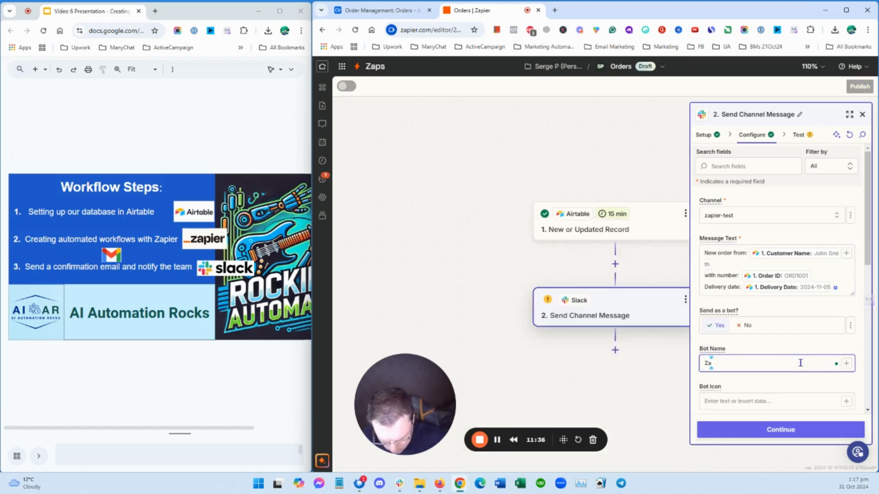
type("pier")
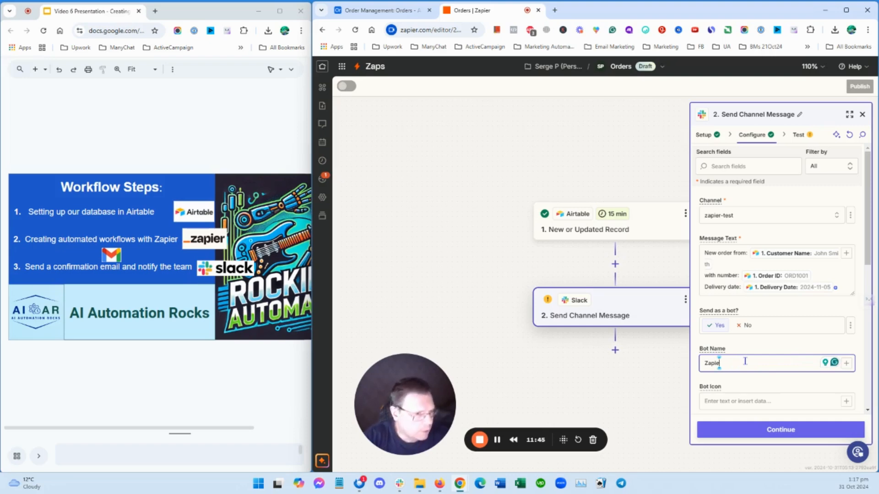
key("BackSpace")
key("BackSpace")
key("BackSpace")
key("BackSpace")
key("BackSpace")
key("BackSpace")
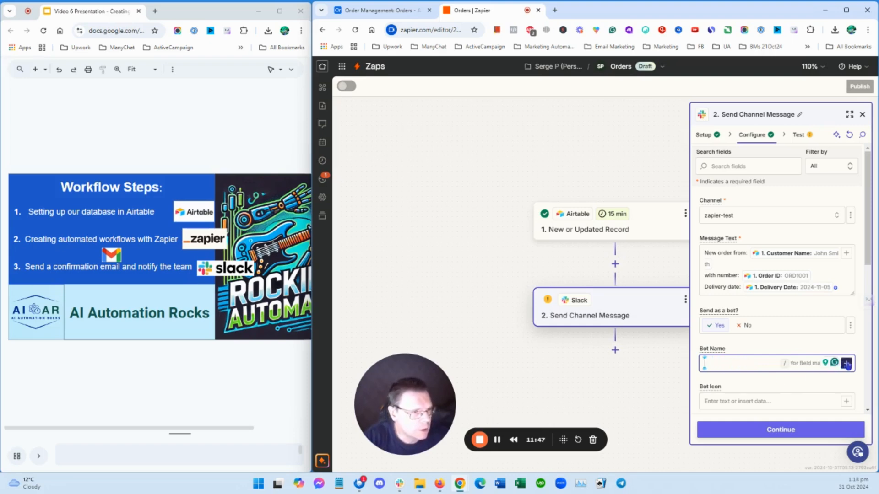
Set the Slack step's Bot Name to the Airtable Customer Name field
left_click(846, 364)
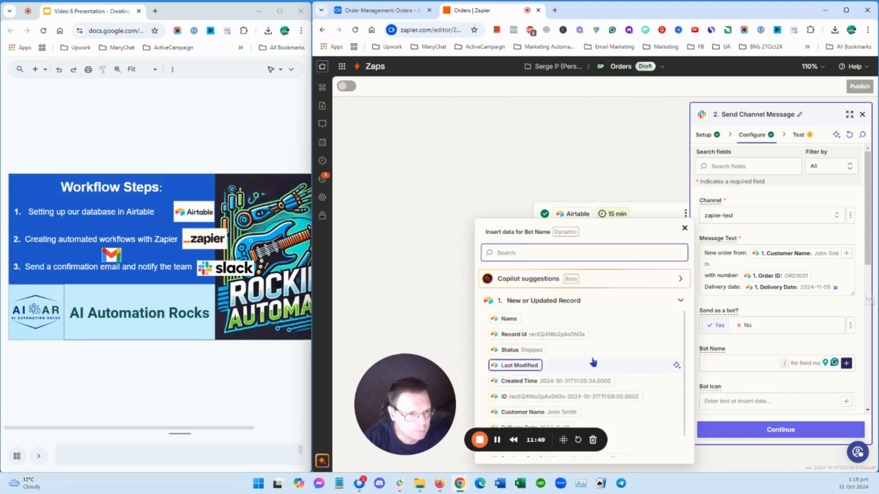
scroll(591, 350, "down", 1)
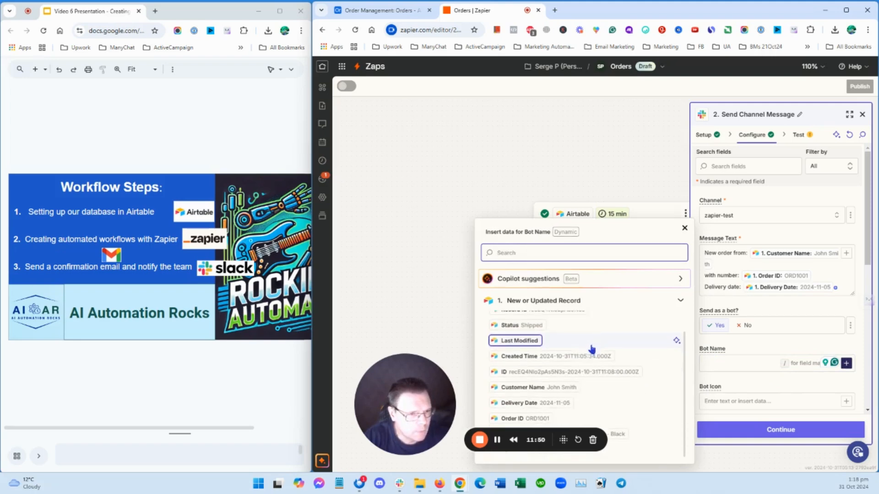
left_click(566, 386)
left_click(684, 228)
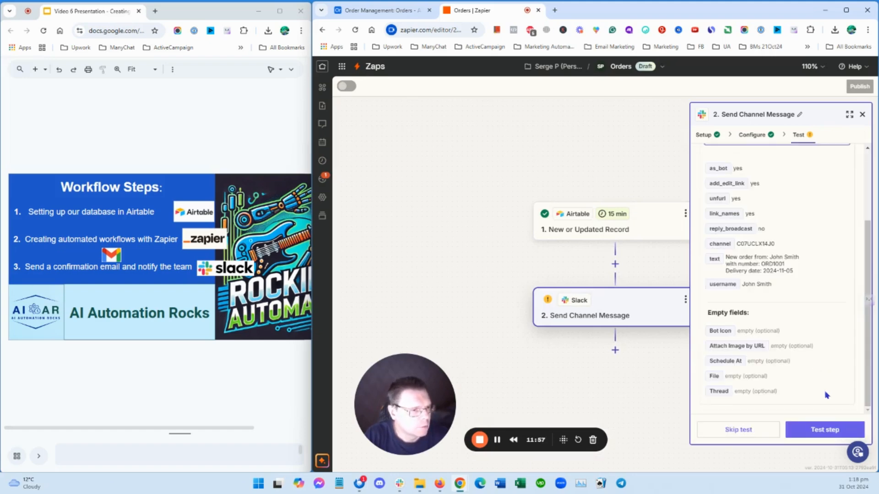
Test the Slack Send Channel Message step, review the returned message data, and close the step details
left_click(826, 430)
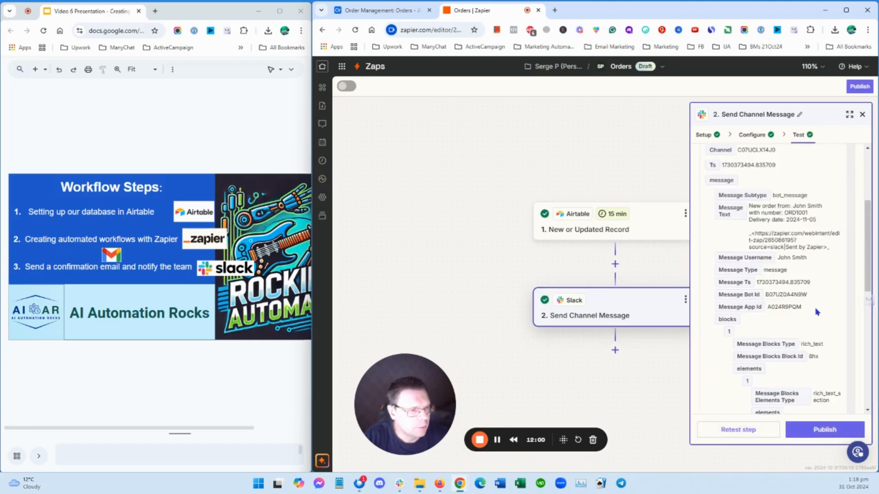
scroll(790, 322, "down", 5)
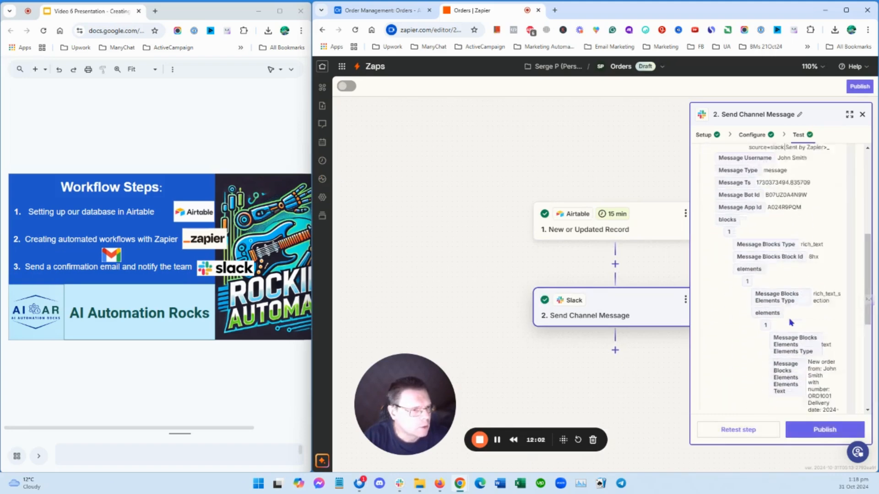
scroll(791, 322, "down", 2)
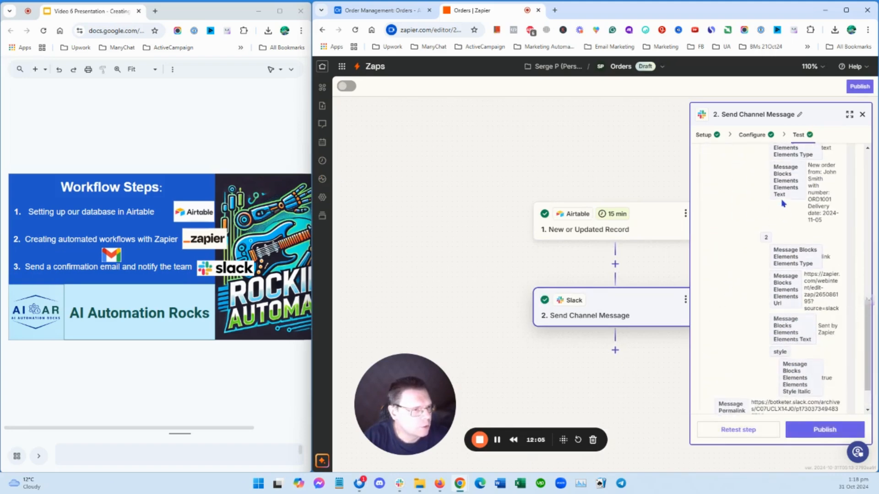
scroll(754, 235, "up", 7)
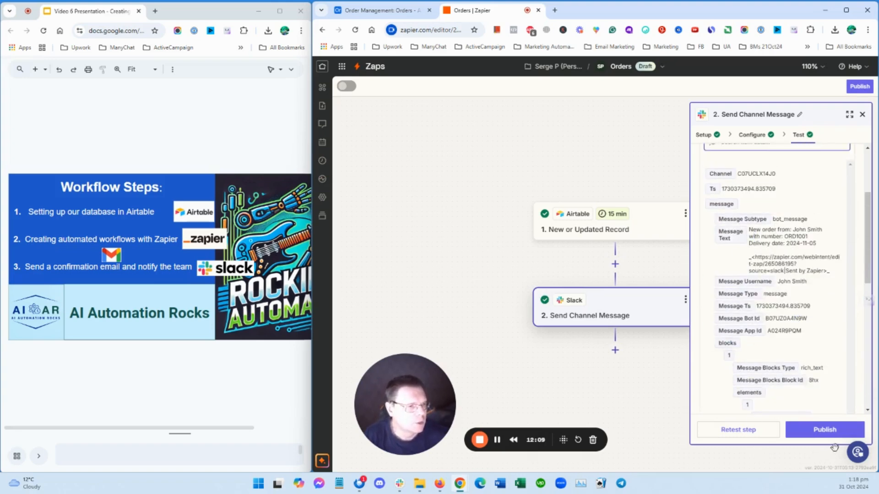
left_click(863, 114)
Add a Gmail action step after the Slack step and close its setup without choosing an event
left_click(614, 350)
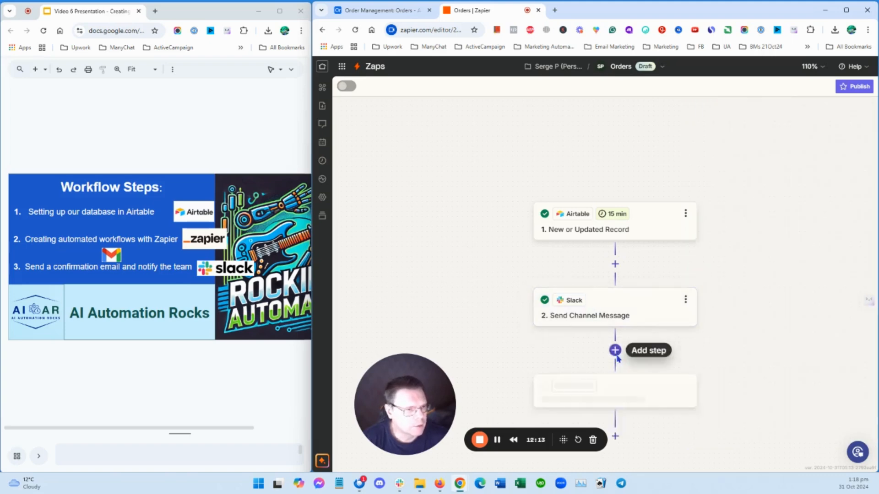
left_click(517, 202)
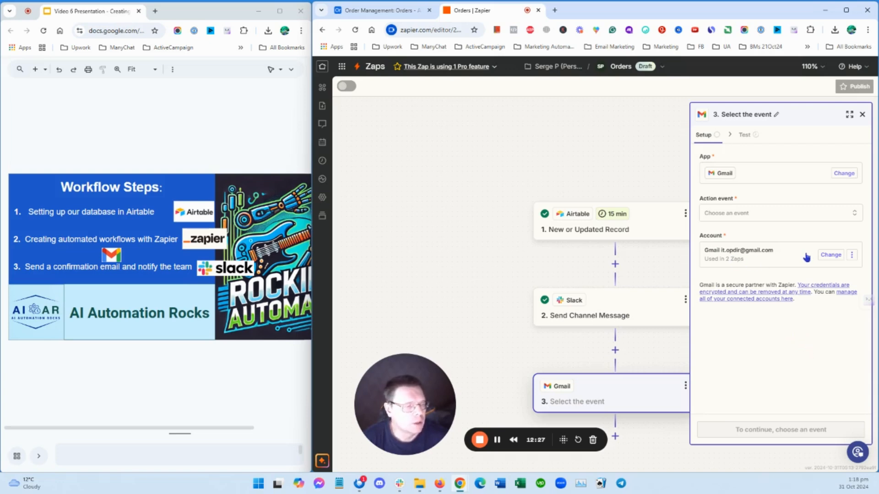
left_click(863, 114)
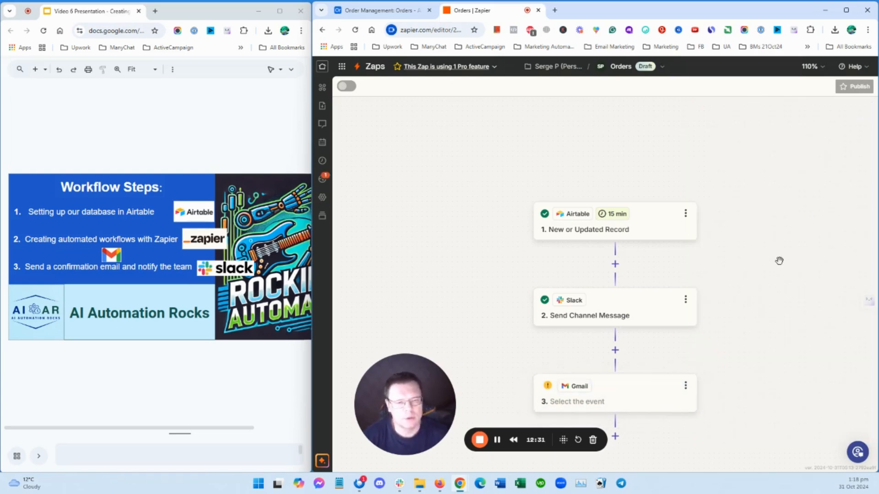